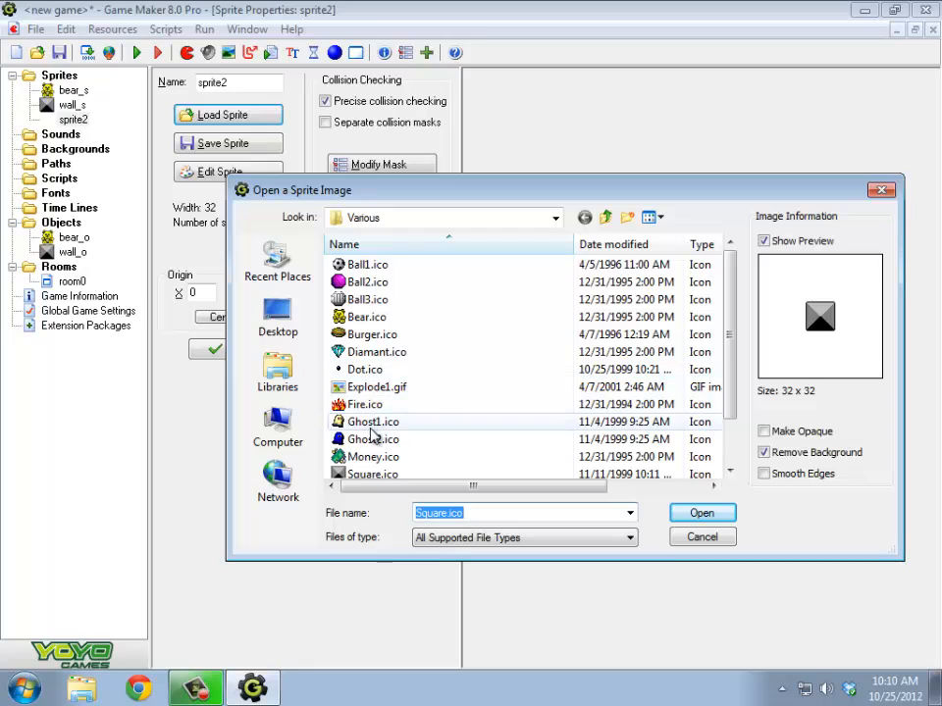
# Load the Ghost1.ico image into the new sprite and name the sprite ghost_s
pyautogui.click(374, 421)
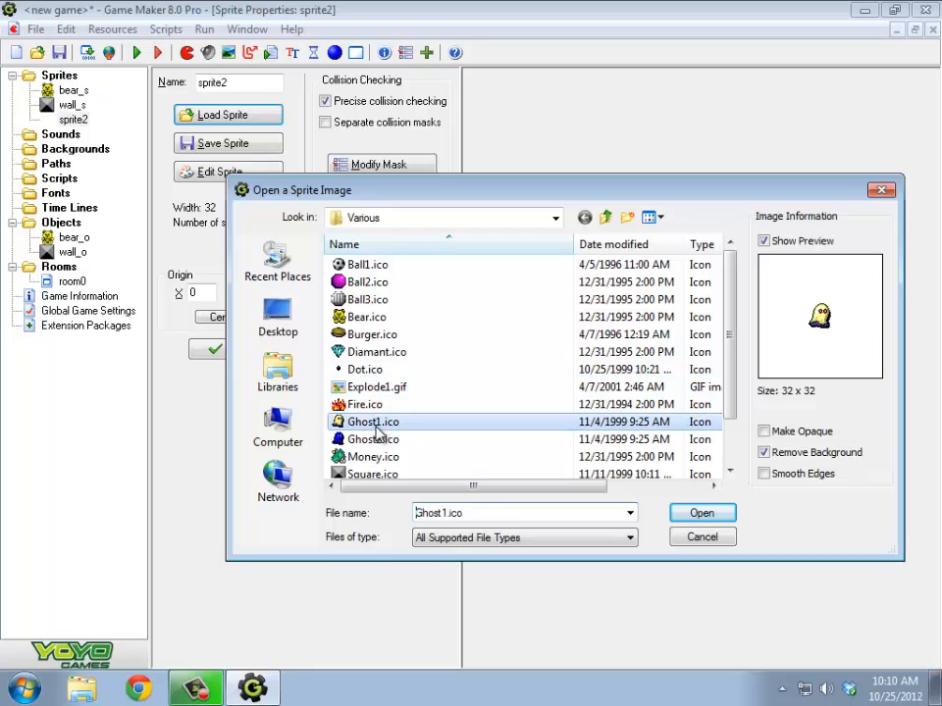
pyautogui.click(702, 513)
pyautogui.write('ghost_s')
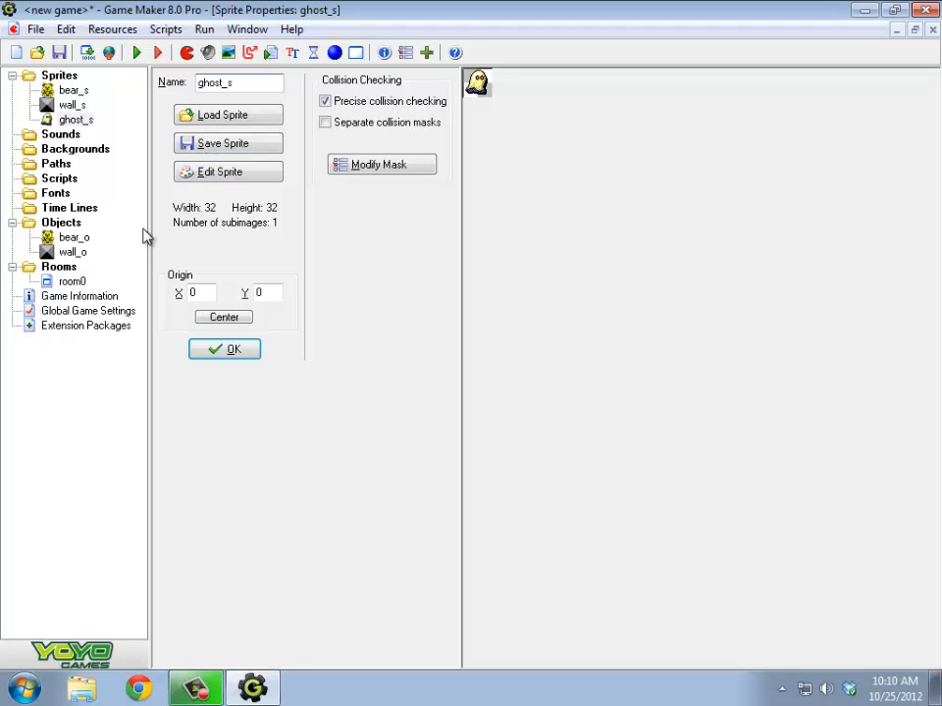
pyautogui.click(251, 355)
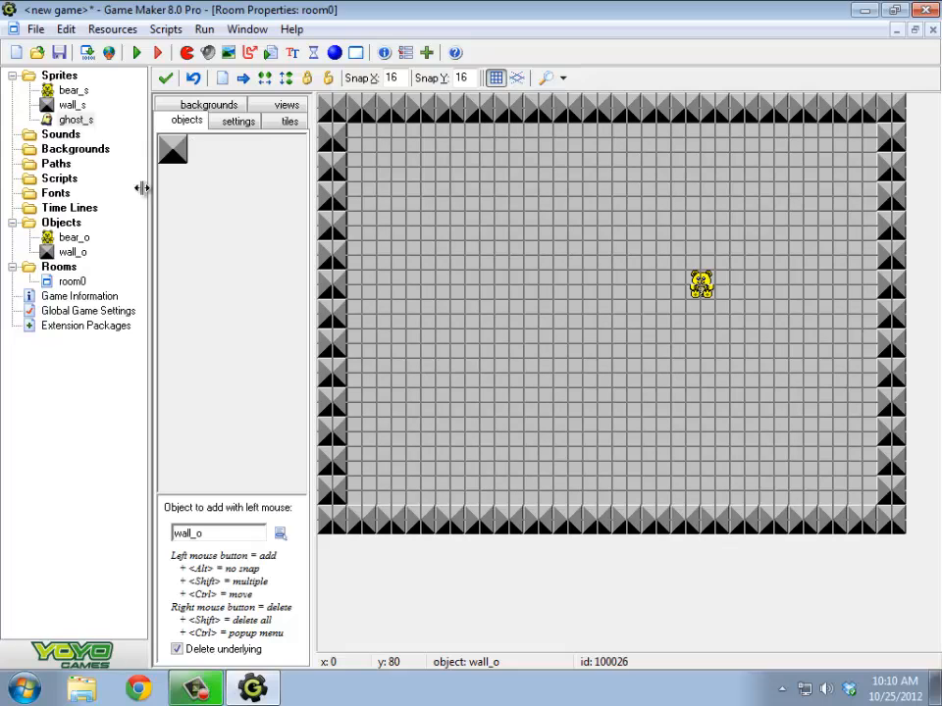
# Create a new object named ghost_o and assign it the ghost_s sprite
pyautogui.rightClick(61, 224)
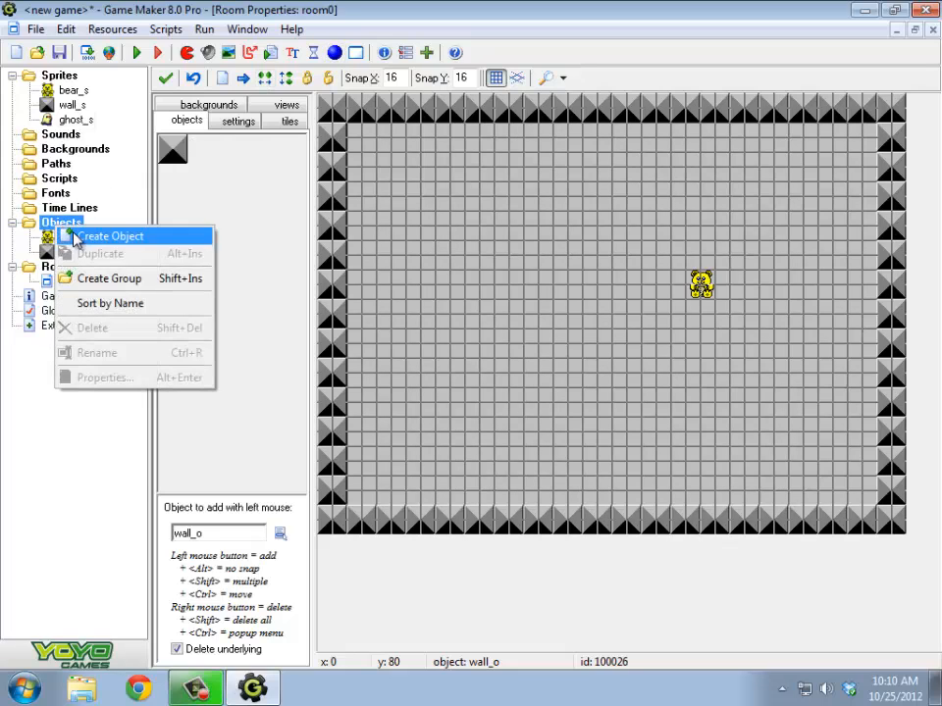
pyautogui.click(84, 236)
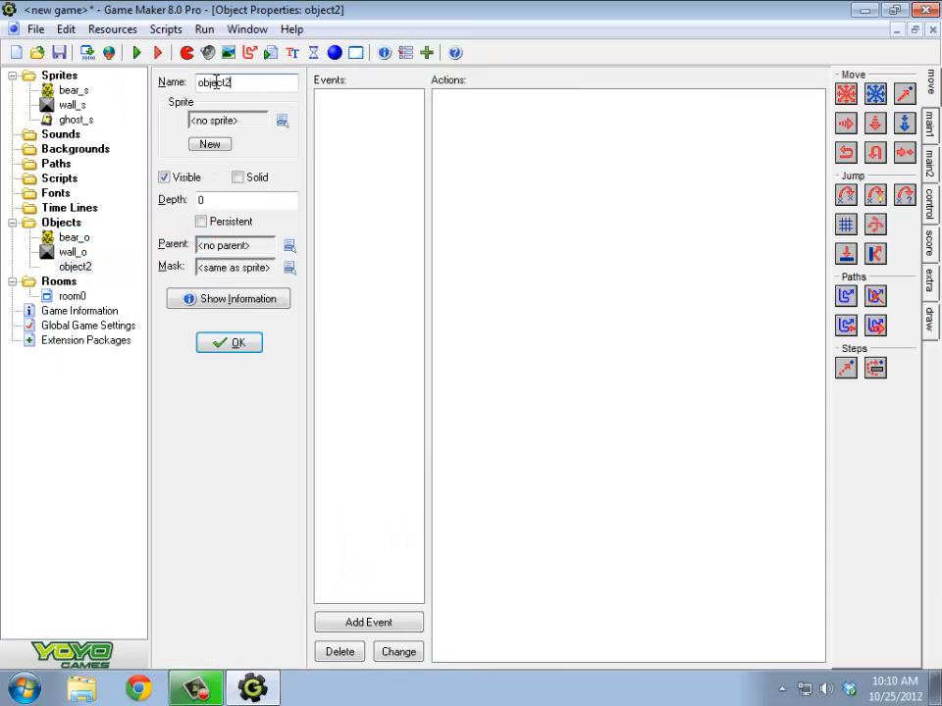
pyautogui.doubleClick(219, 83)
pyautogui.write('ghost_o')
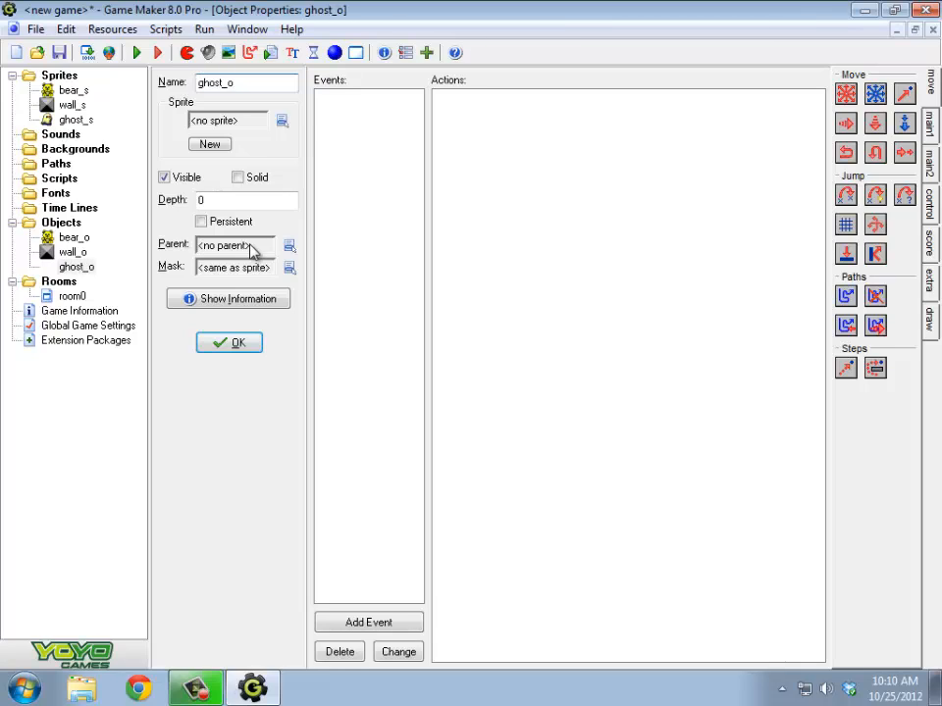
pyautogui.click(285, 123)
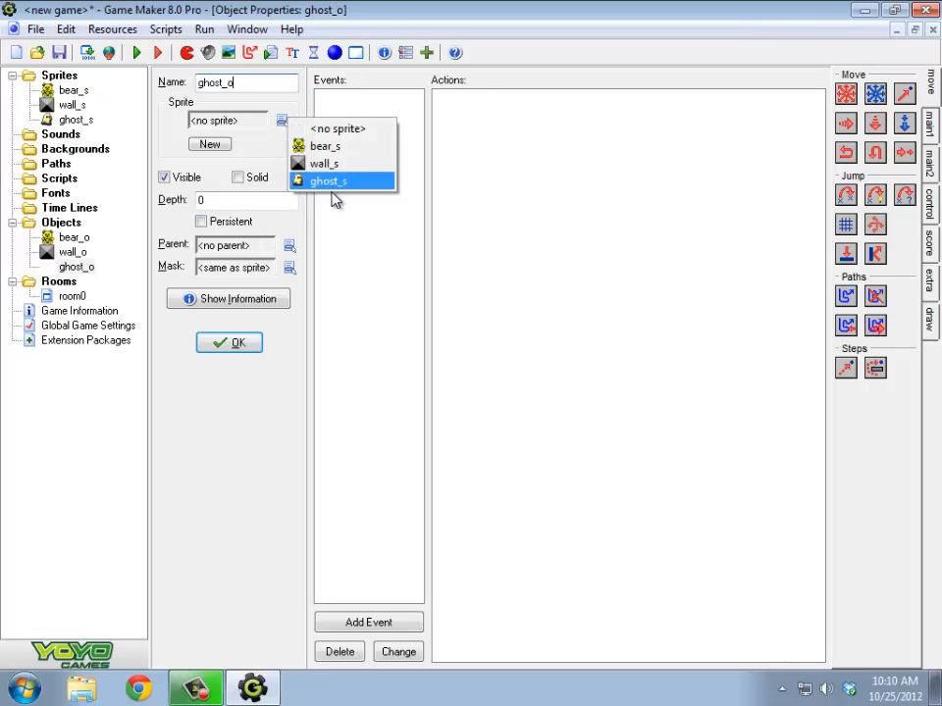
pyautogui.click(329, 183)
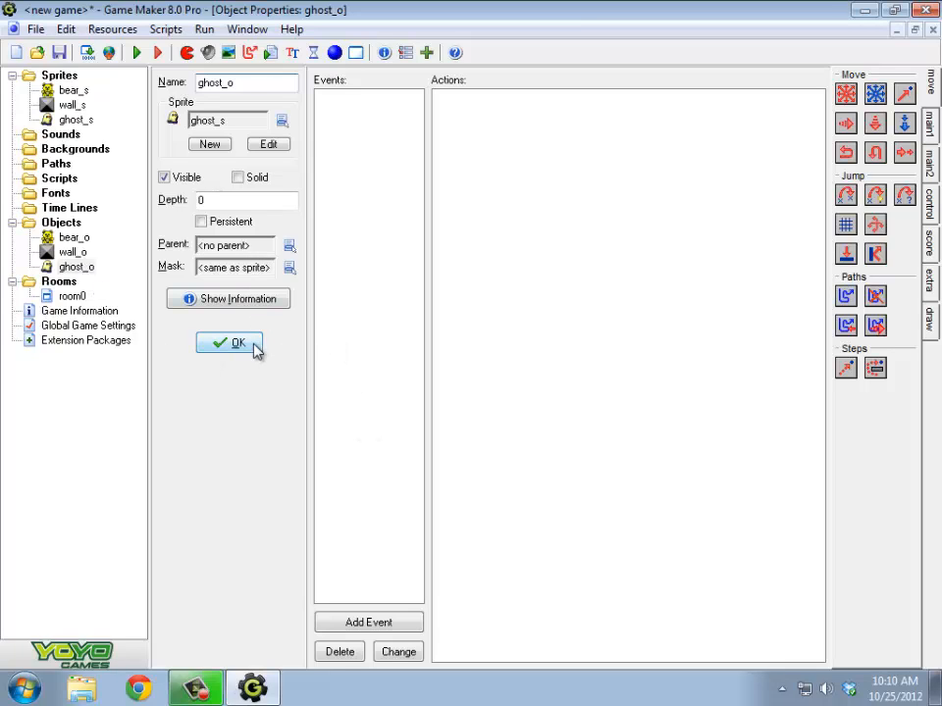
# Place one ghost_o instance in room0, near the upper-left corner inside the walls and away from the bear
pyautogui.doubleClick(82, 299)
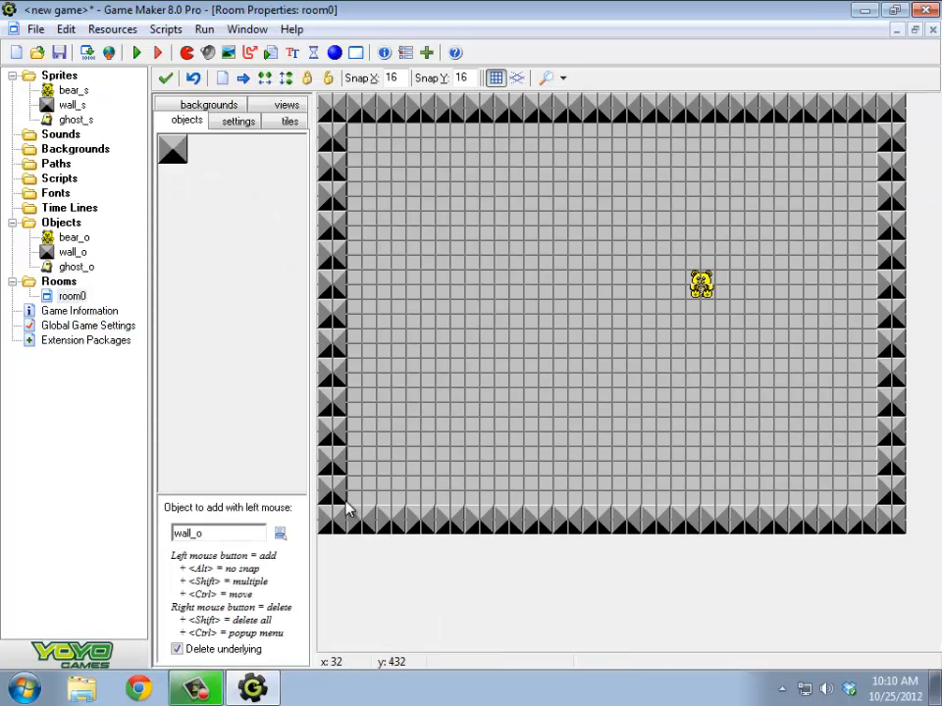
pyautogui.click(280, 532)
pyautogui.click(314, 576)
pyautogui.moveTo(404, 198); pyautogui.dragTo(390, 182)
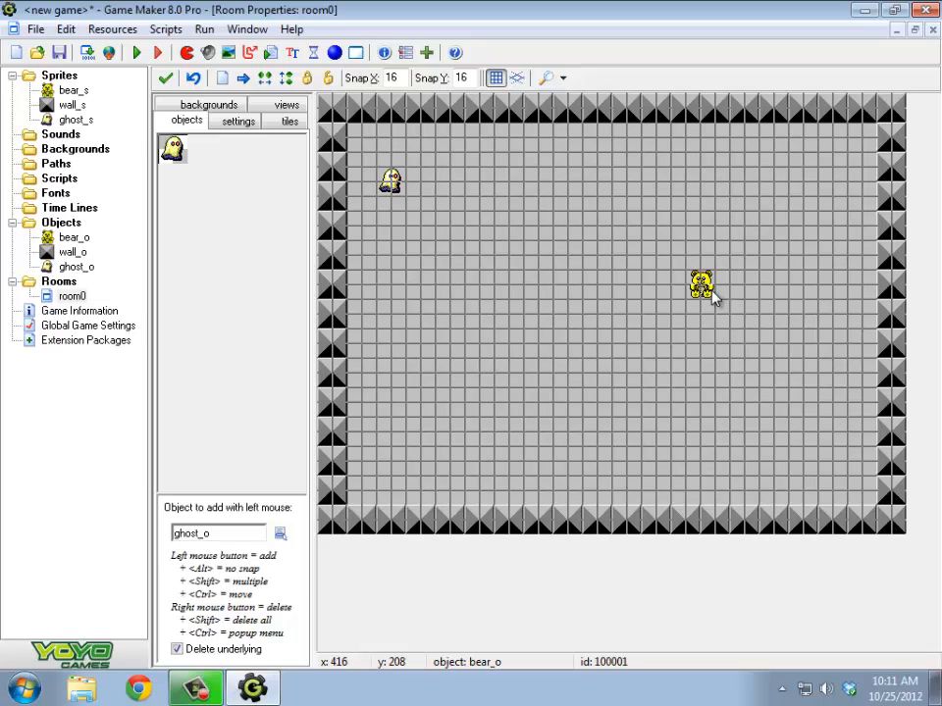
# Add a normal Step event to the ghost_o object
pyautogui.doubleClick(82, 269)
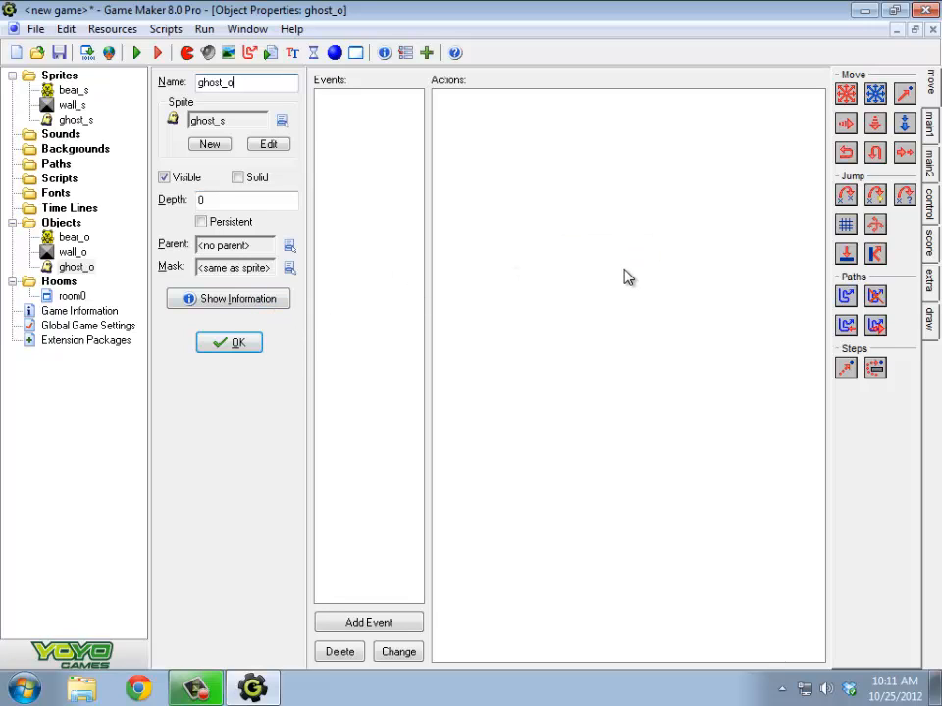
pyautogui.click(379, 624)
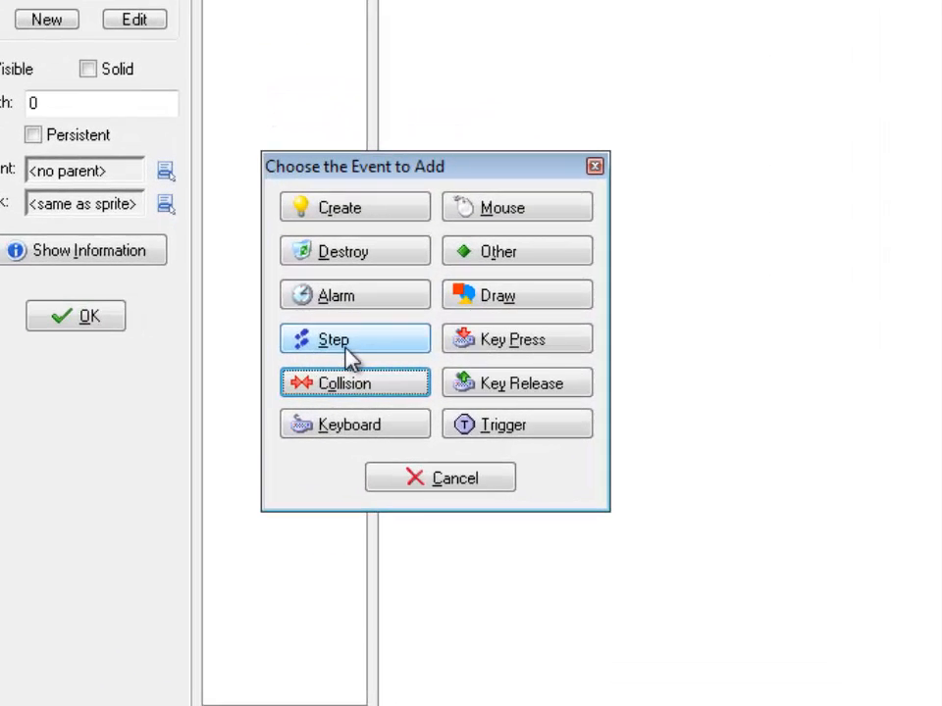
pyautogui.click(391, 359)
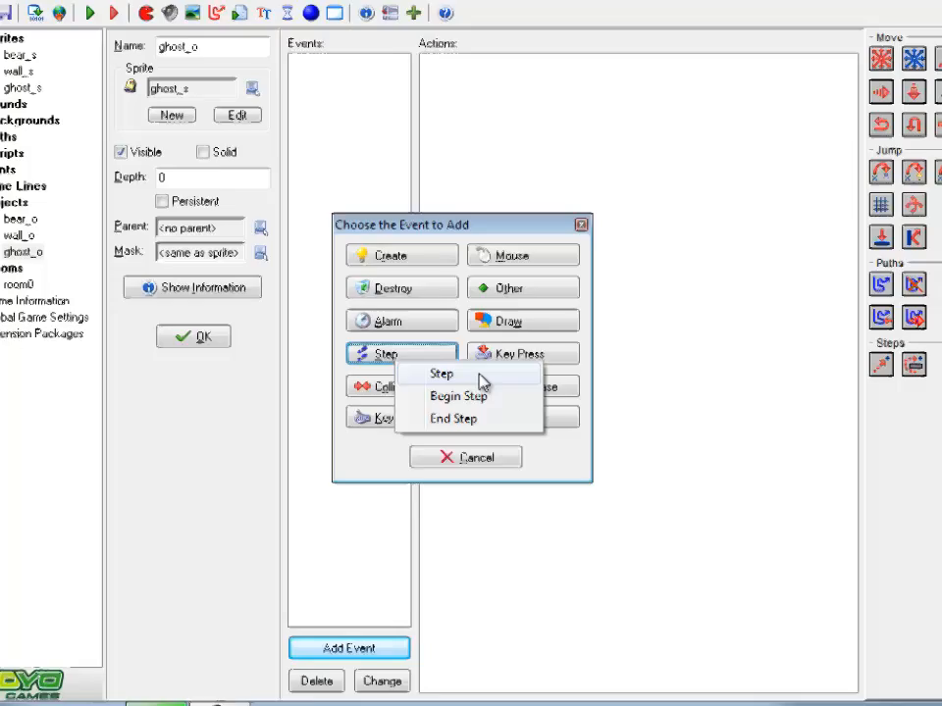
pyautogui.click(461, 375)
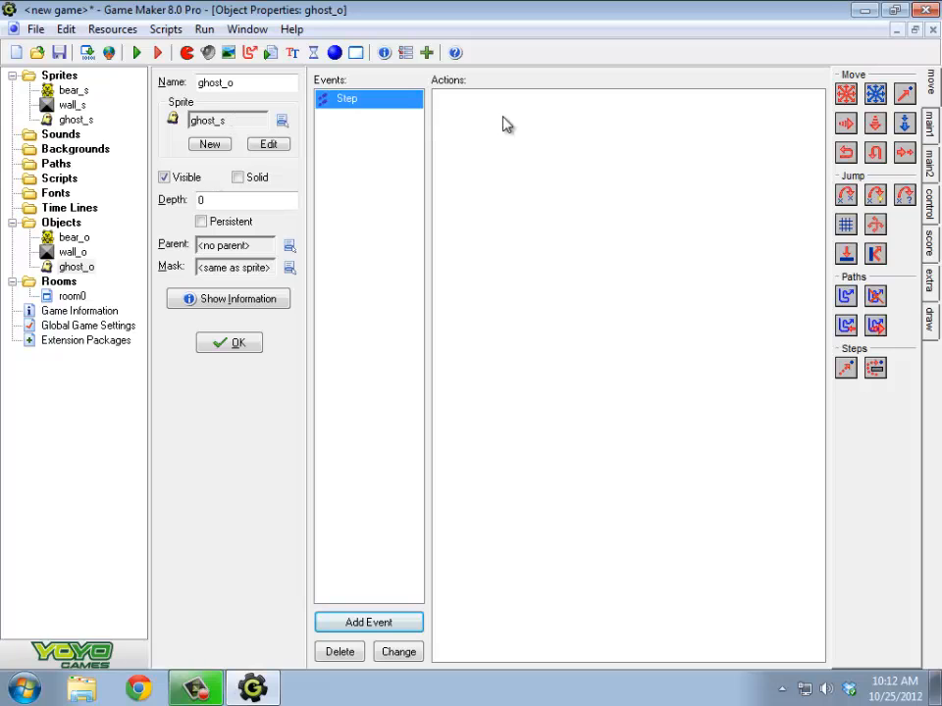
# Add a Move Towards action to ghost_o's Step event with x bear_o.x, y bear_o.y and speed 3
pyautogui.moveTo(900, 96); pyautogui.dragTo(527, 306)
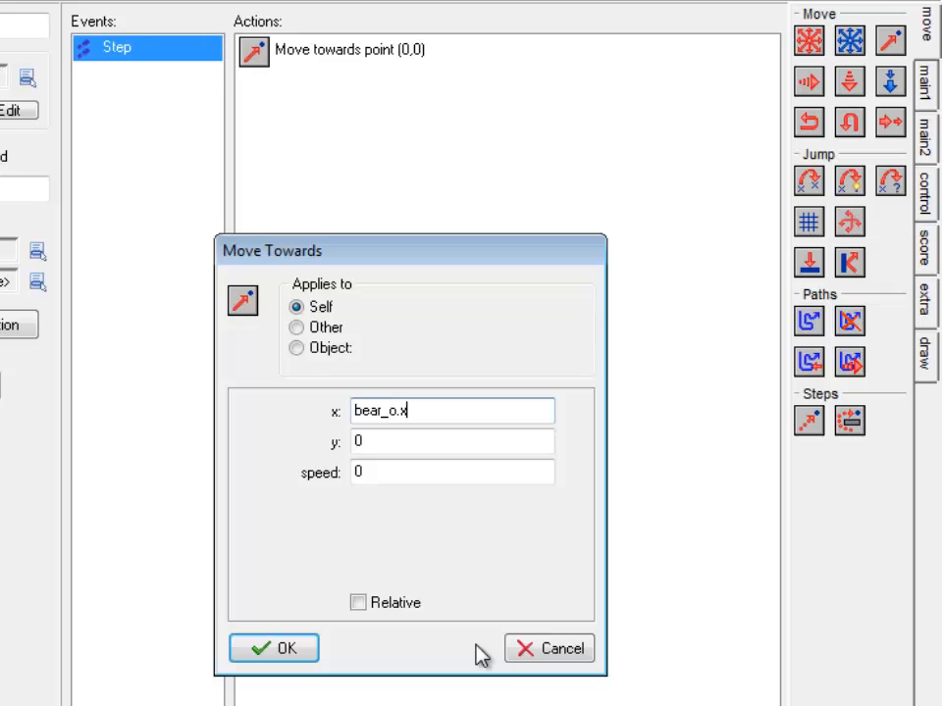
pyautogui.press('Tab')
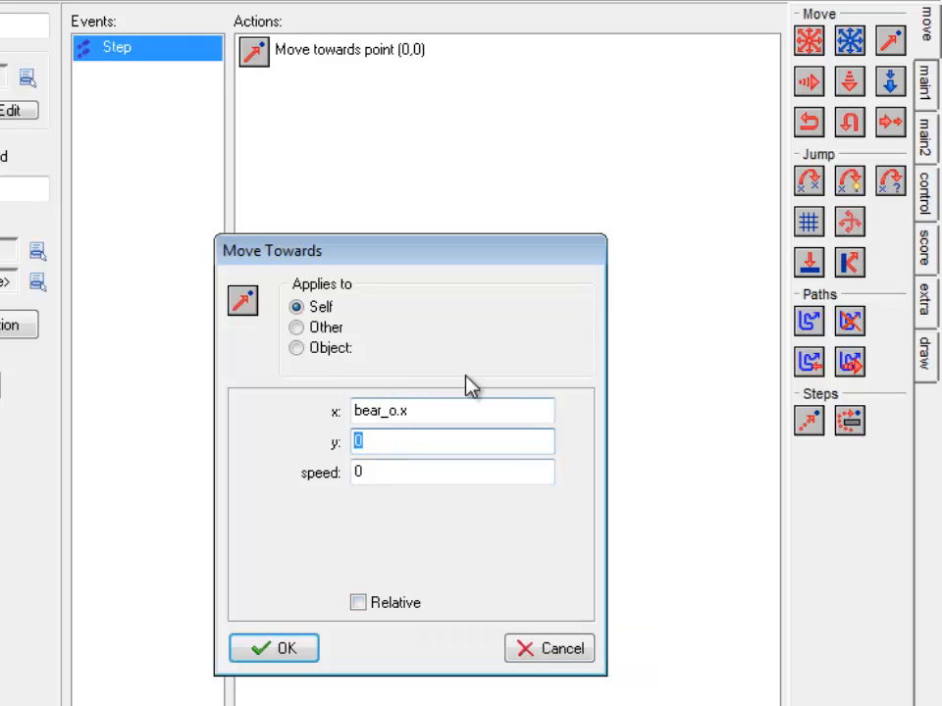
pyautogui.write('bear_o.y')
pyautogui.press('Tab')
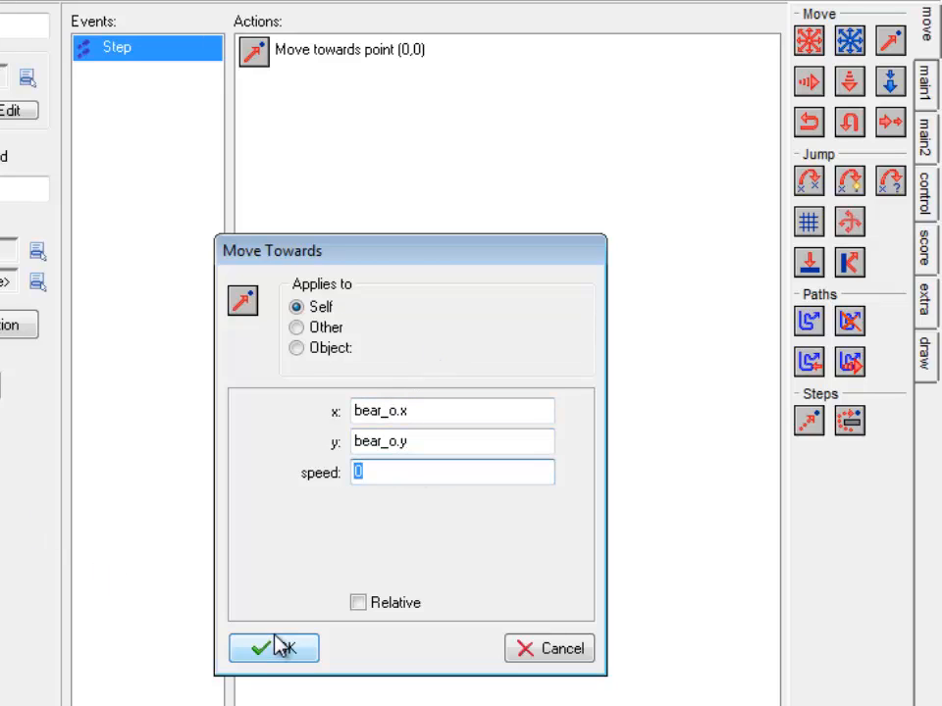
pyautogui.write('3')
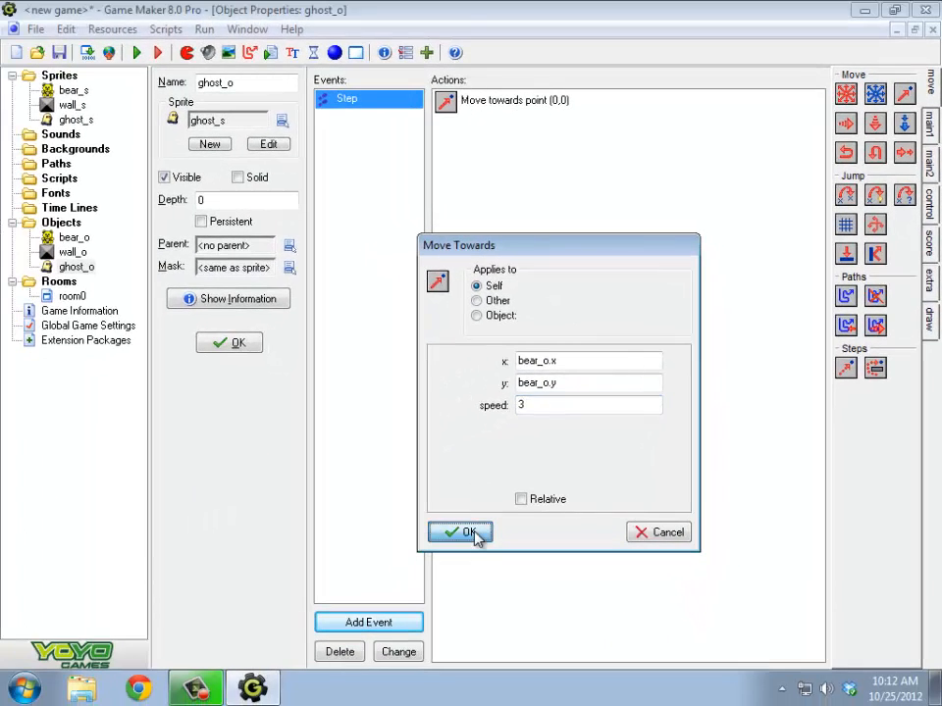
pyautogui.click(319, 633)
# Run the game and steer the bear in all directions to test how the ghost chases it, and quit the game
pyautogui.click(138, 53)
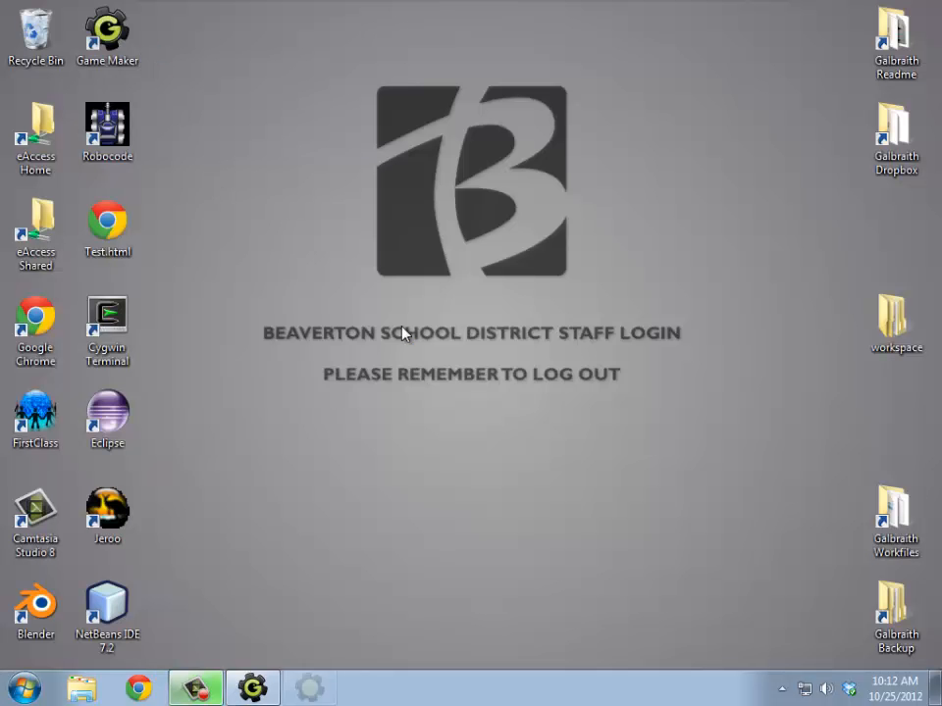
pyautogui.press('Left')
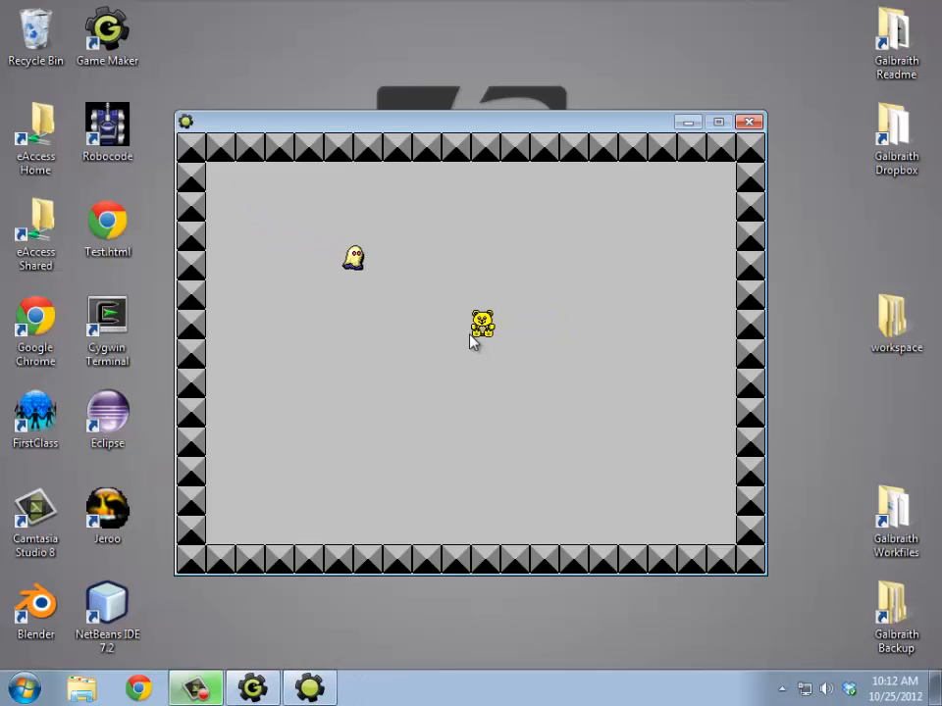
pyautogui.press('Down')
pyautogui.press('Left')
pyautogui.press('Up')
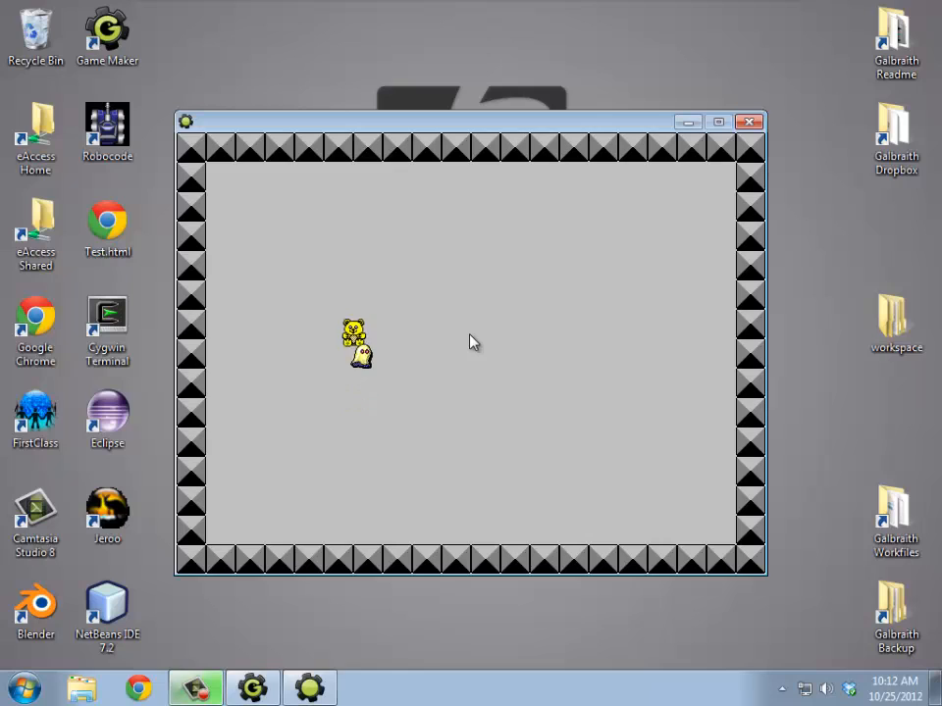
pyautogui.press('Right')
pyautogui.press('Down')
pyautogui.press('Up')
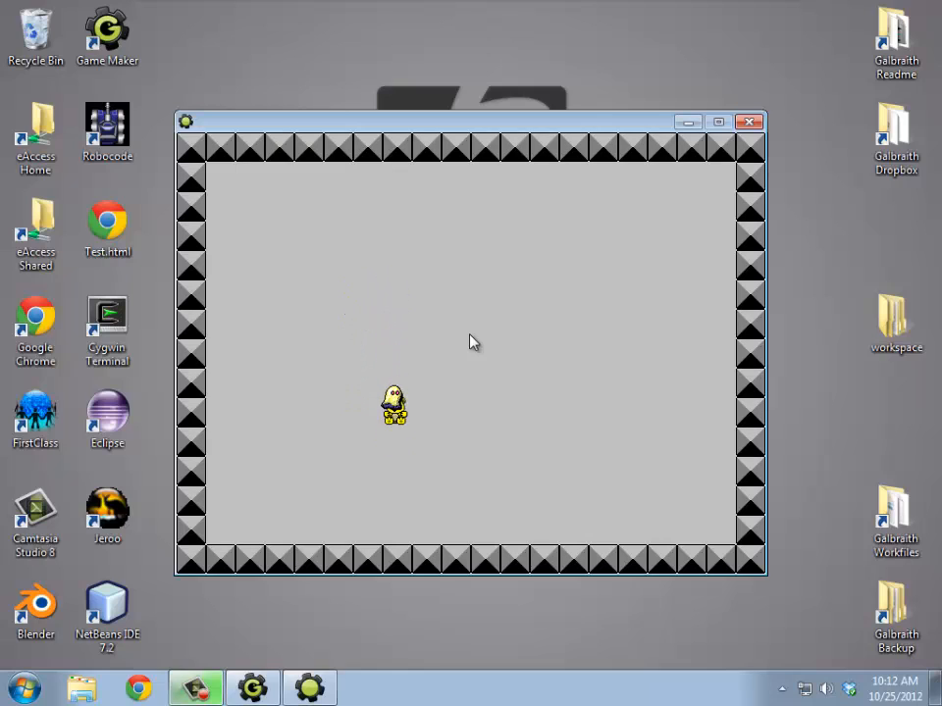
pyautogui.press('Up')
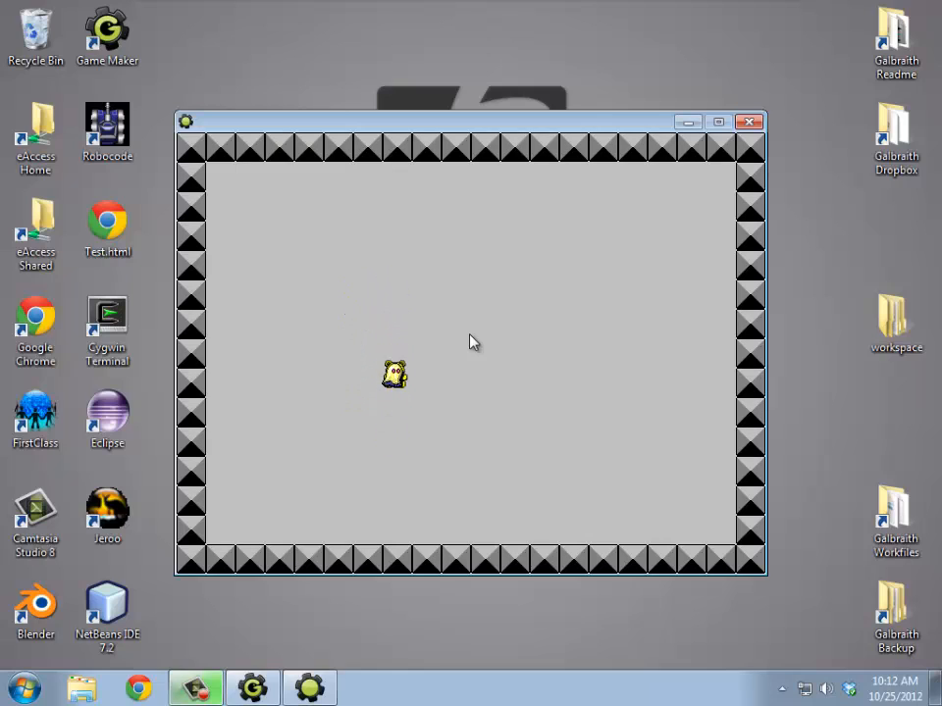
pyautogui.press('Escape')
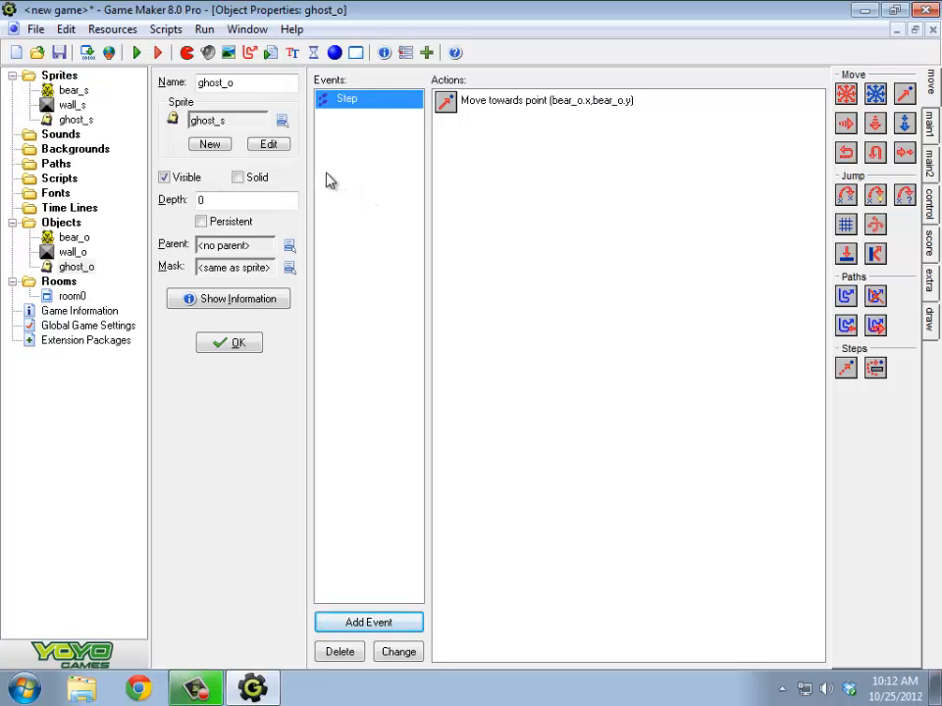
# Add a Game Start event to bear_o with a Set Lives action that sets new lives to 3
pyautogui.doubleClick(69, 238)
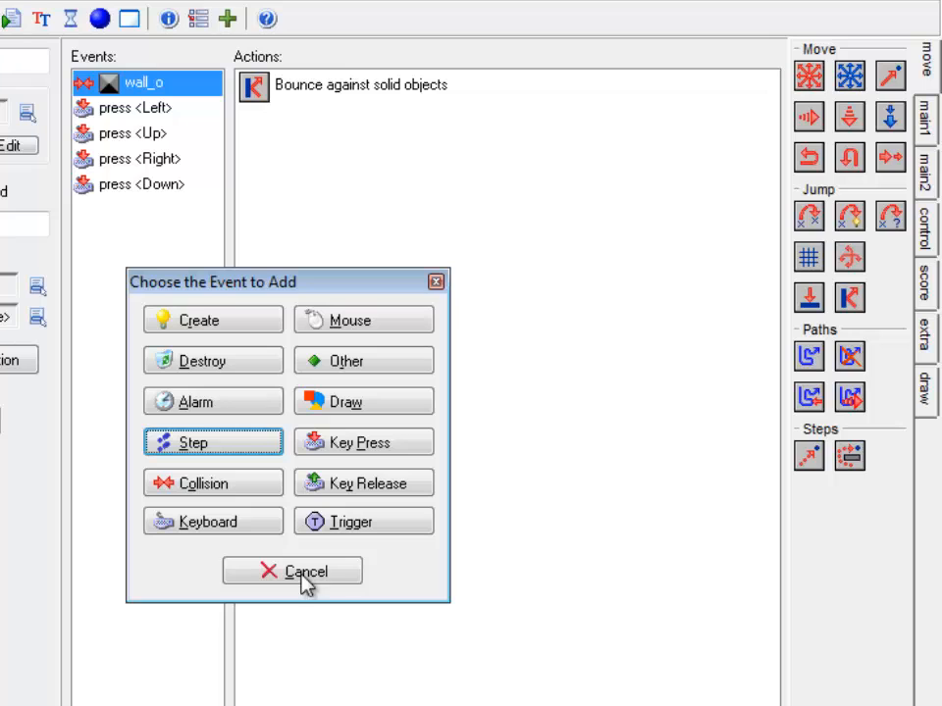
pyautogui.click(324, 363)
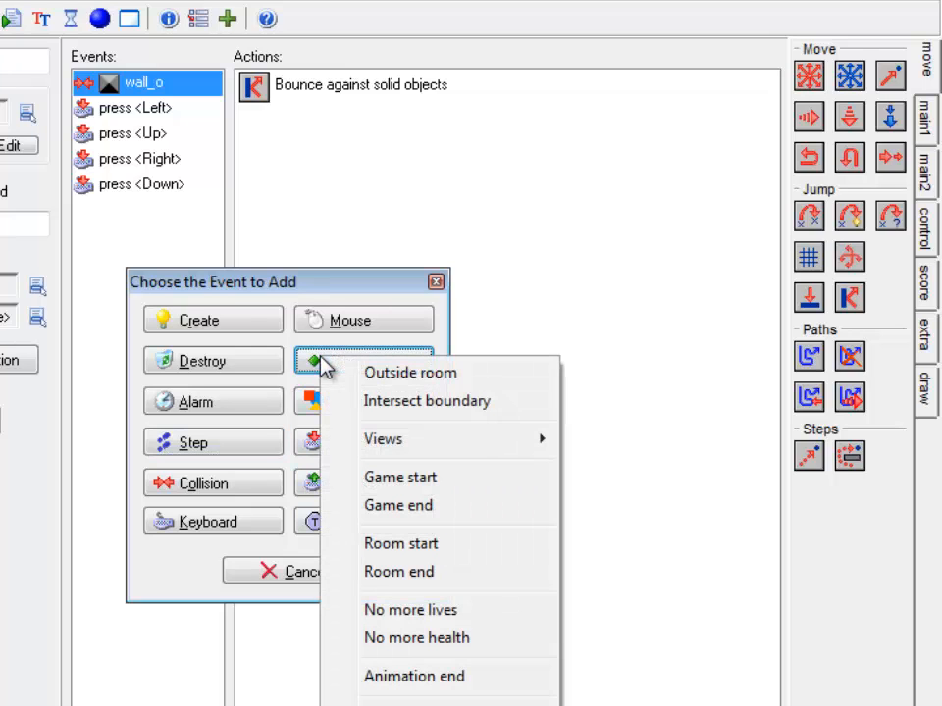
pyautogui.click(412, 486)
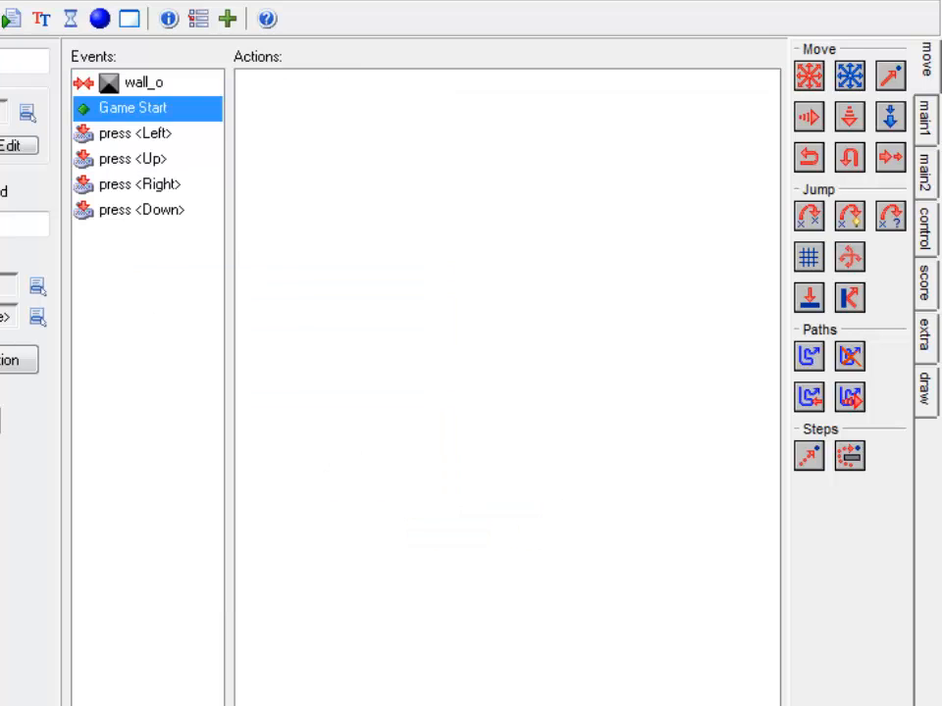
pyautogui.click(924, 277)
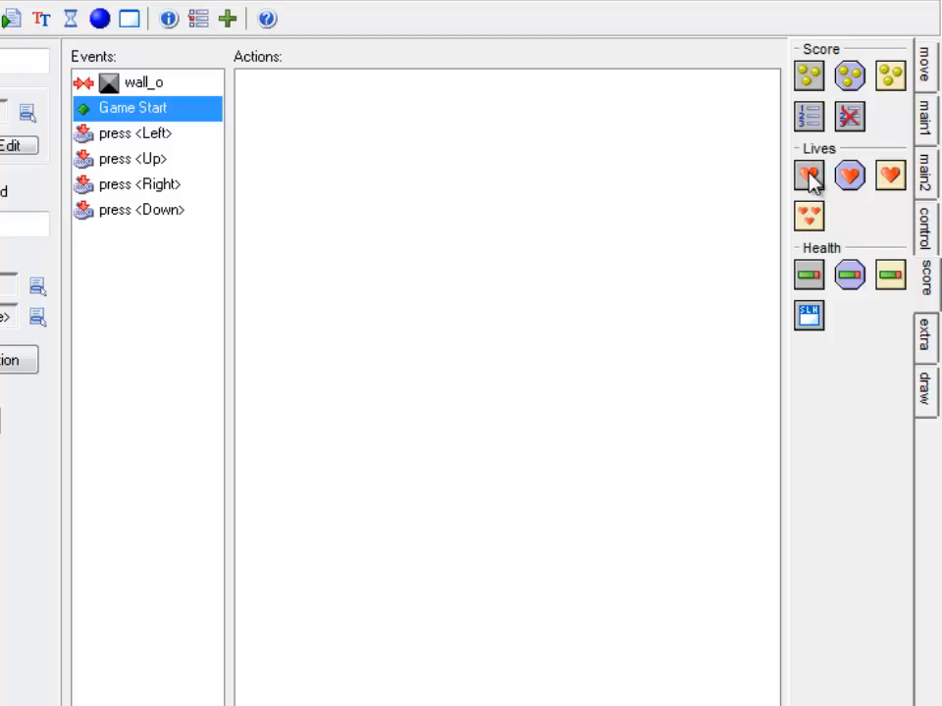
pyautogui.moveTo(810, 184); pyautogui.dragTo(357, 130)
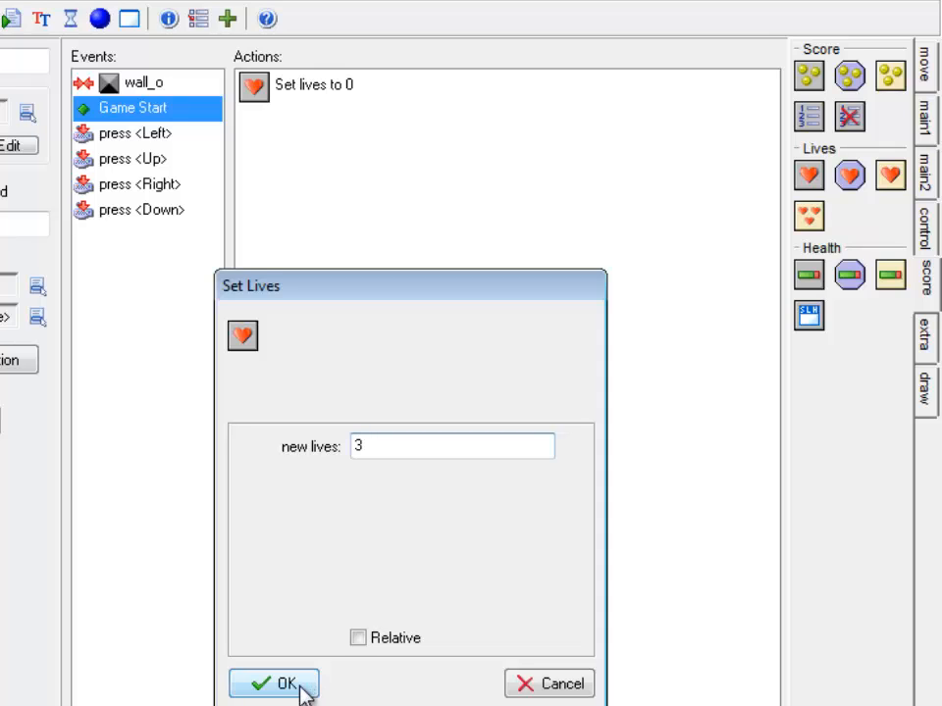
pyautogui.click(284, 685)
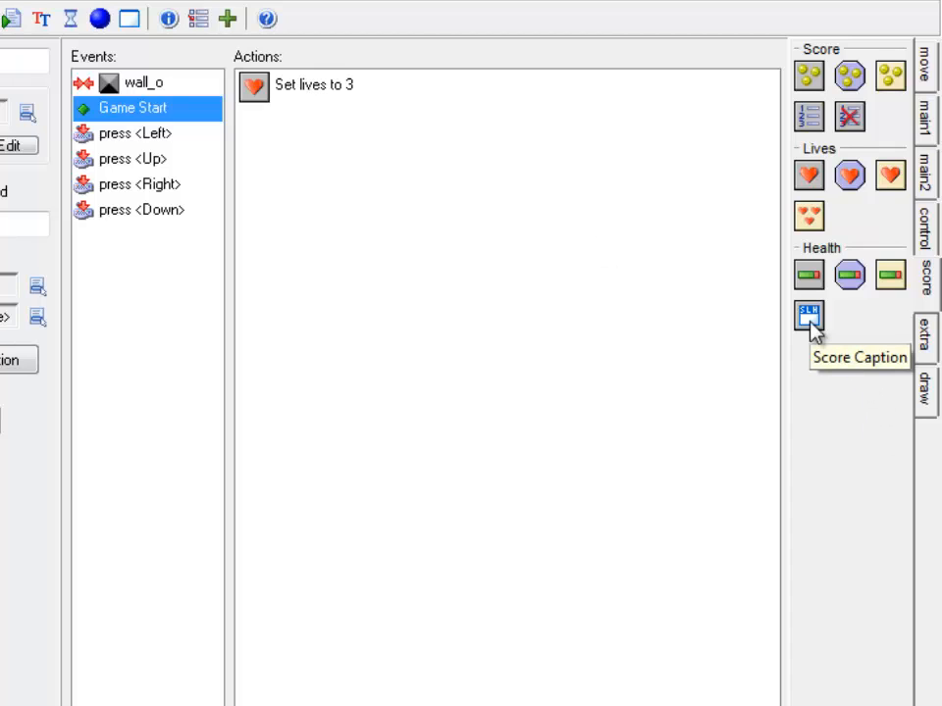
# Add a Score Caption action with show lives set to show in bear_o's Game Start event, and test-run the game to check the caption
pyautogui.moveTo(811, 326); pyautogui.dragTo(250, 132)
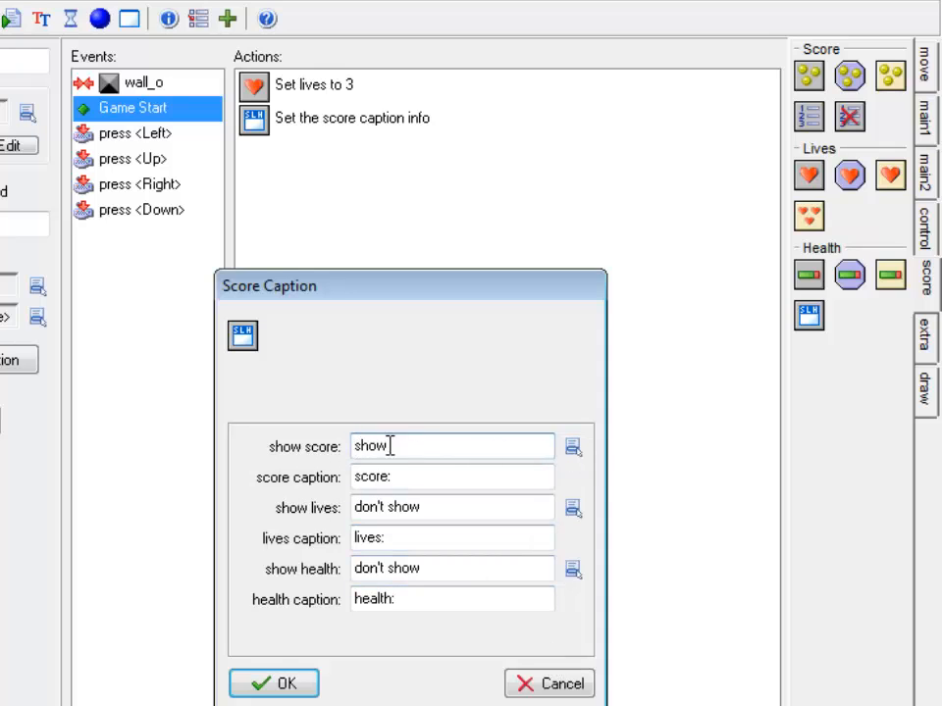
pyautogui.click(575, 512)
pyautogui.click(635, 559)
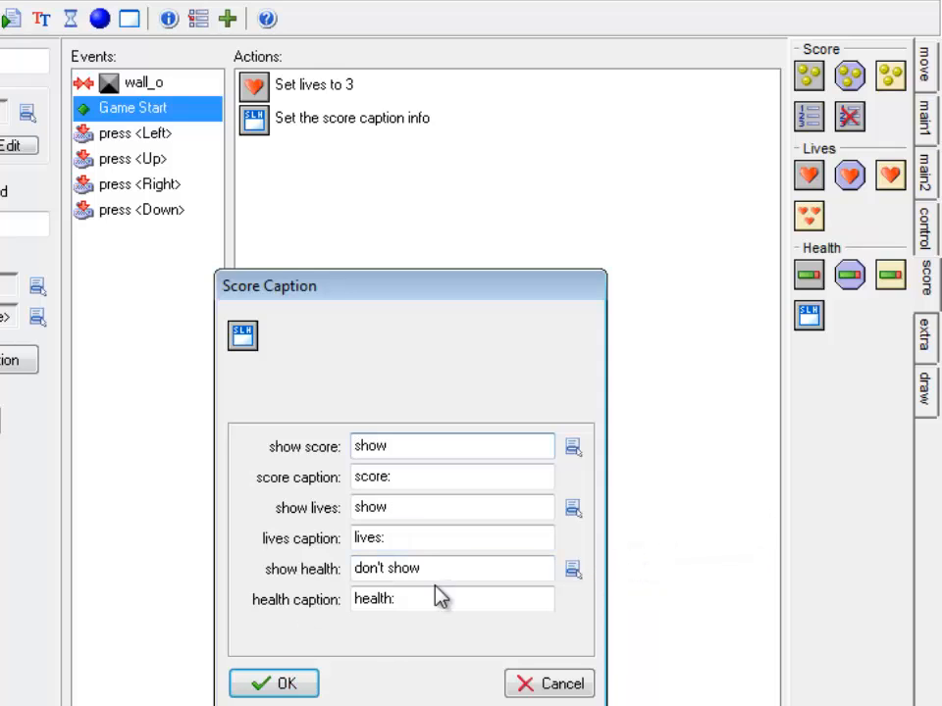
pyautogui.click(239, 686)
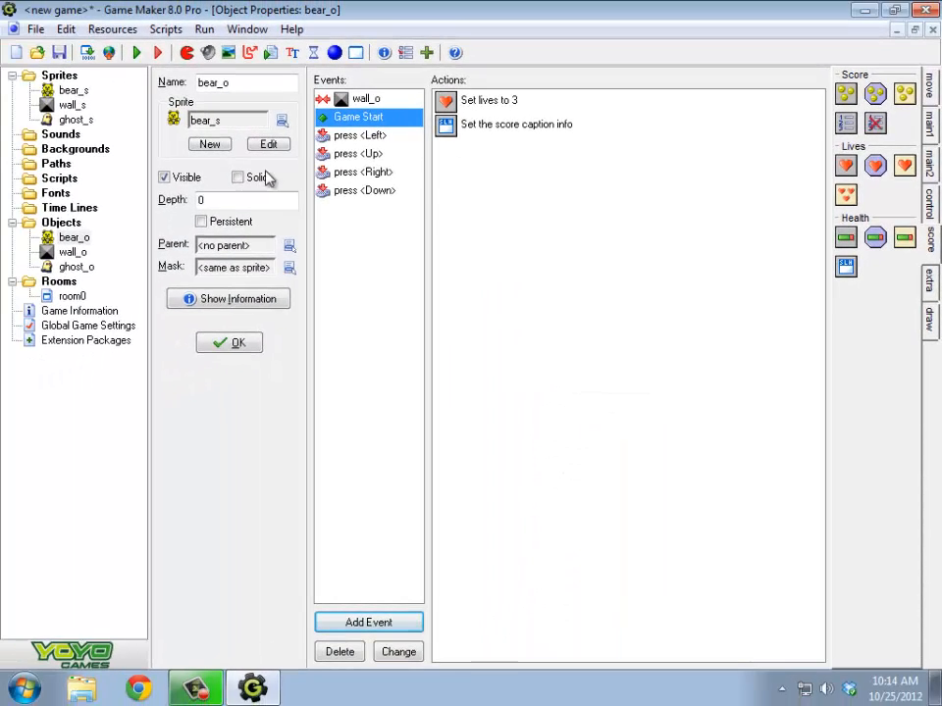
pyautogui.click(137, 52)
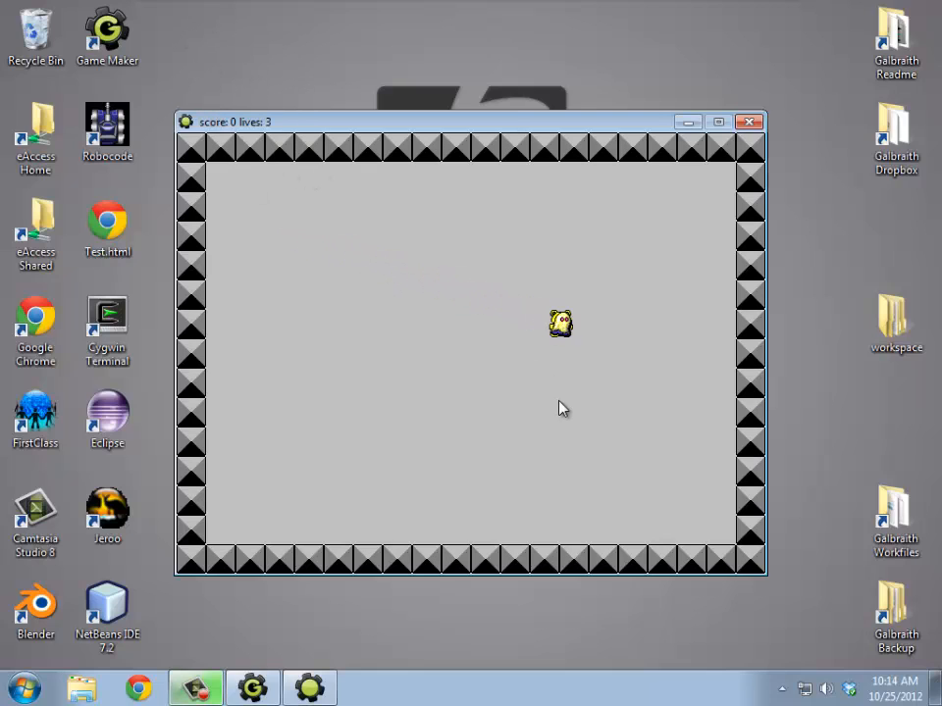
pyautogui.click(754, 121)
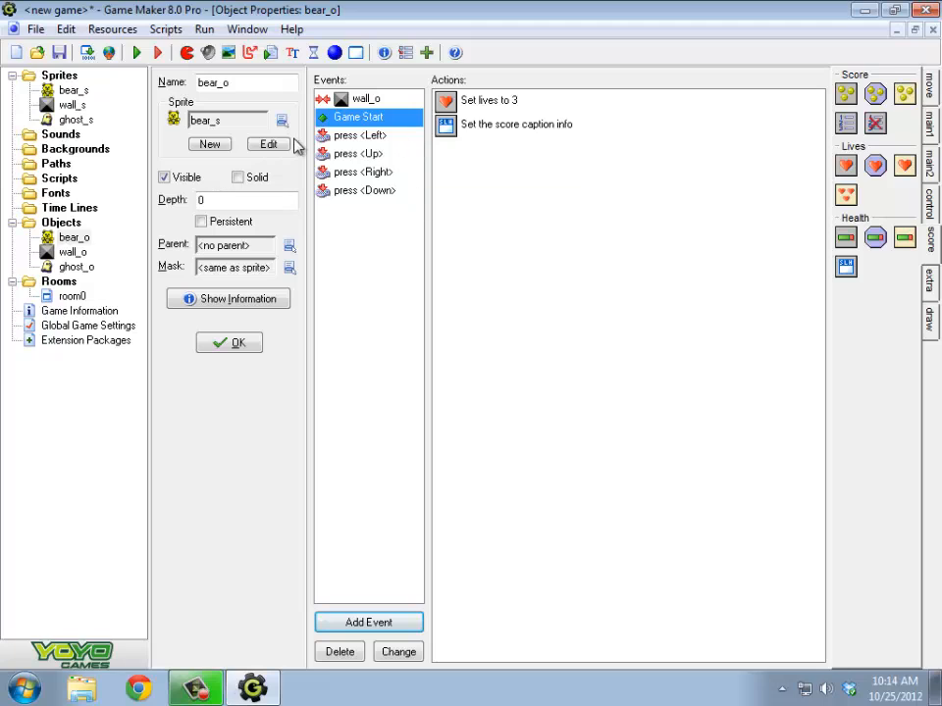
# Add a collision event with ghost_o to bear_o, containing a Set Lives action with new lives -1 and Relative enabled
pyautogui.click(395, 623)
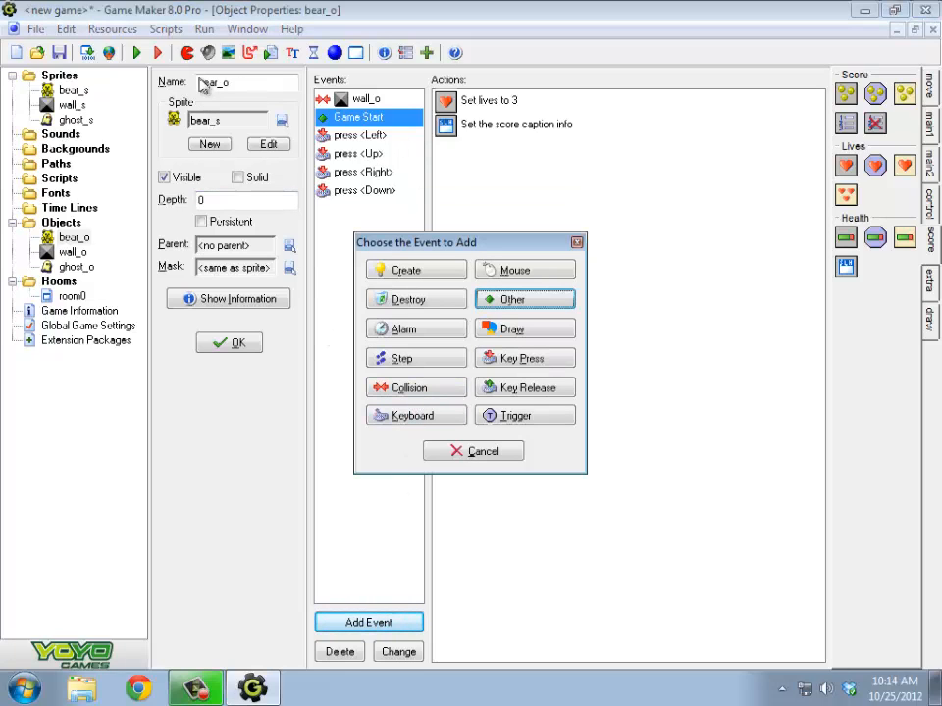
pyautogui.click(402, 388)
pyautogui.click(447, 441)
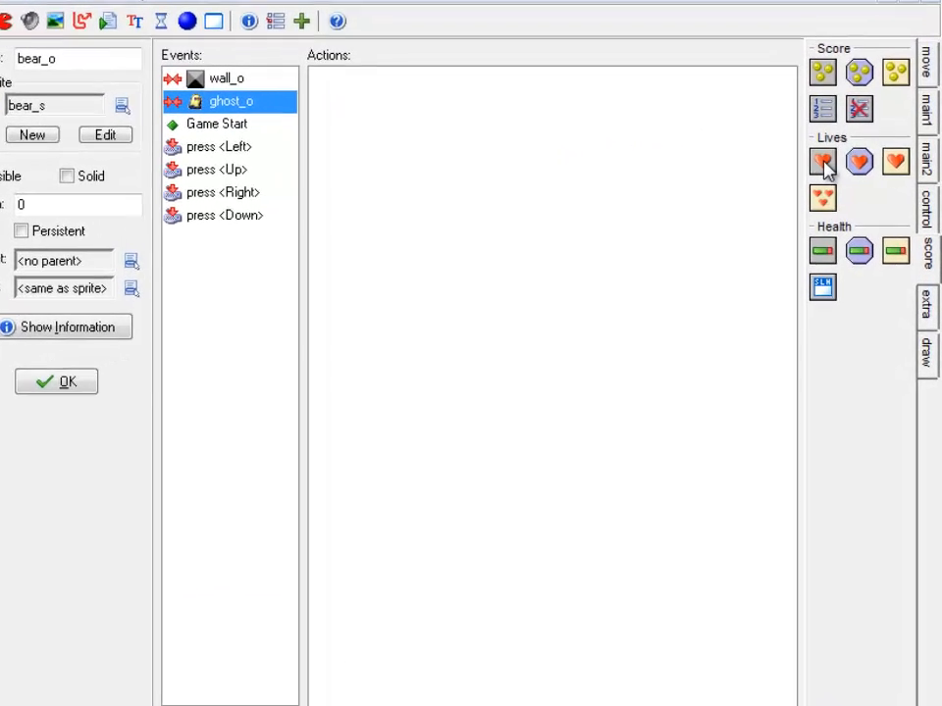
pyautogui.moveTo(845, 166); pyautogui.dragTo(544, 130)
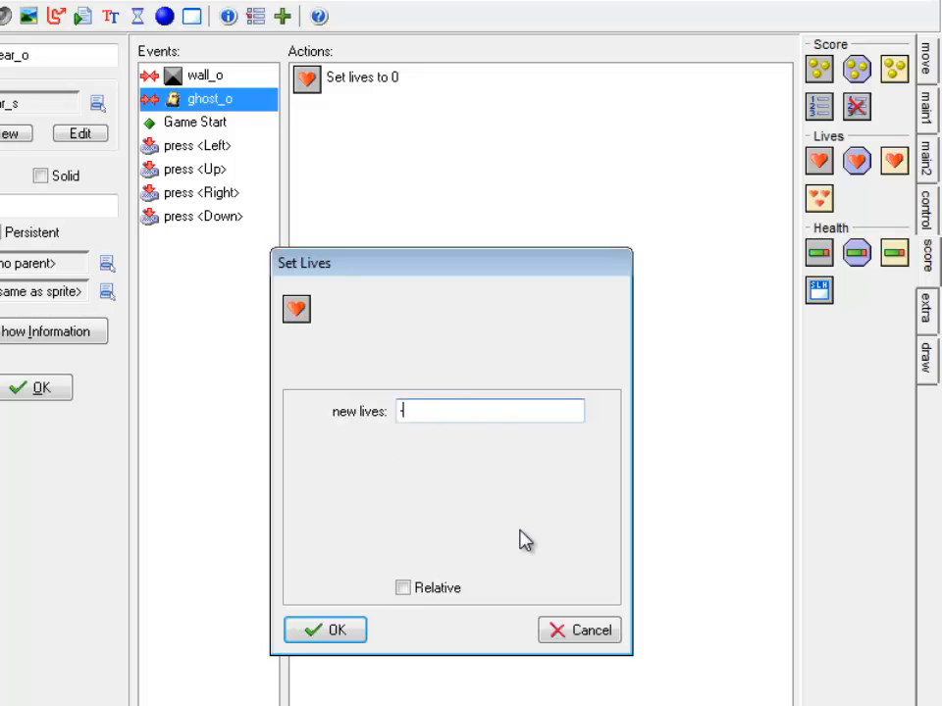
pyautogui.click(401, 589)
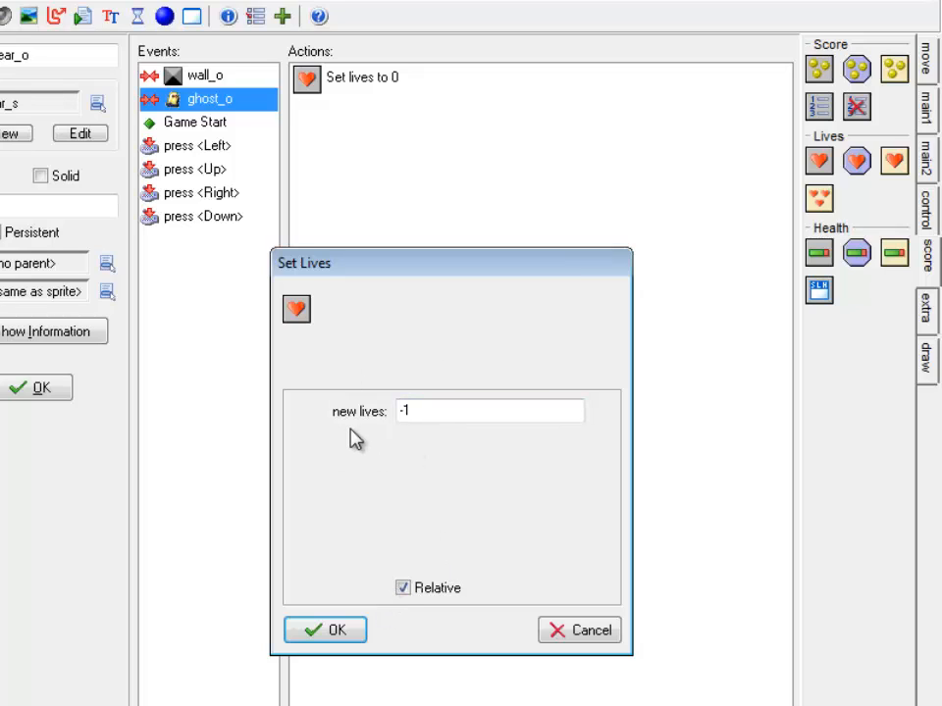
pyautogui.moveTo(402, 411); pyautogui.dragTo(396, 414)
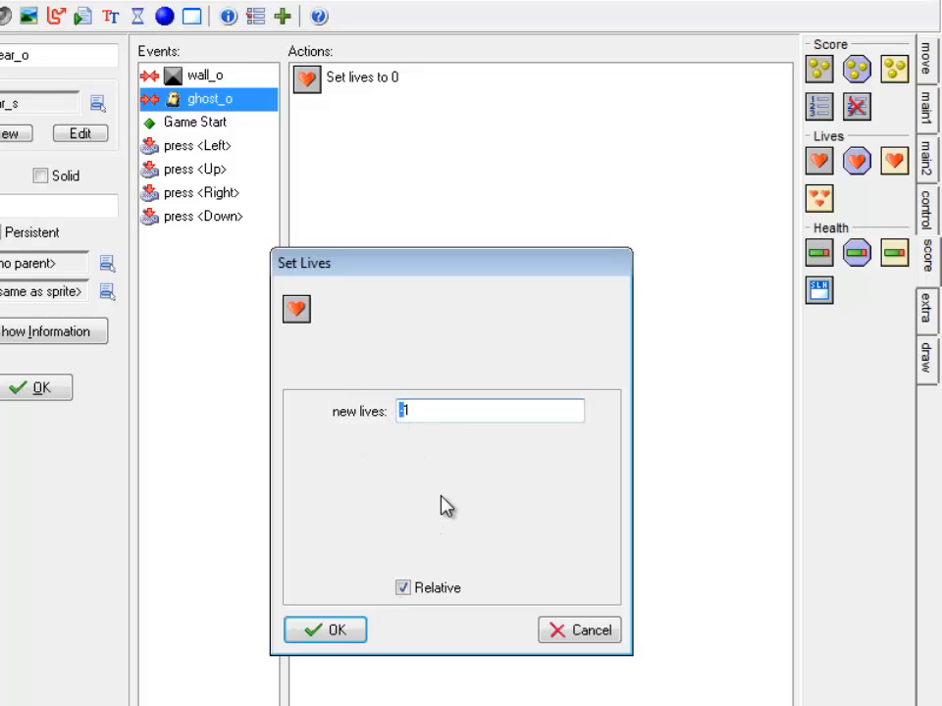
pyautogui.click(471, 410)
pyautogui.click(333, 632)
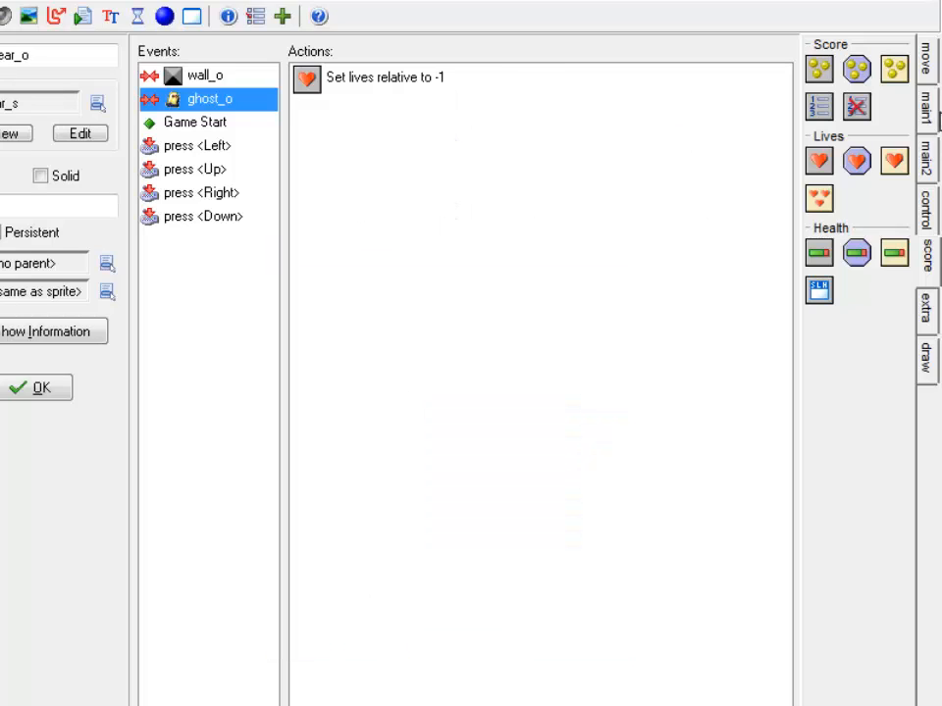
# Add a Restart Room action with the "Fade out and in" transition to bear_o's ghost_o collision event
pyautogui.click(930, 110)
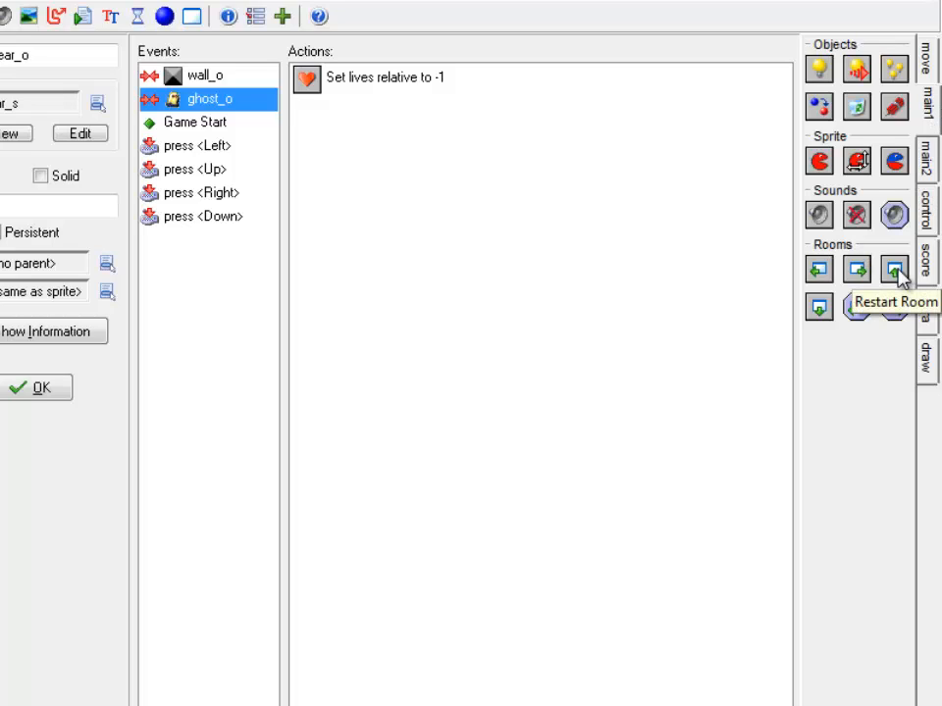
pyautogui.moveTo(901, 278); pyautogui.dragTo(345, 152)
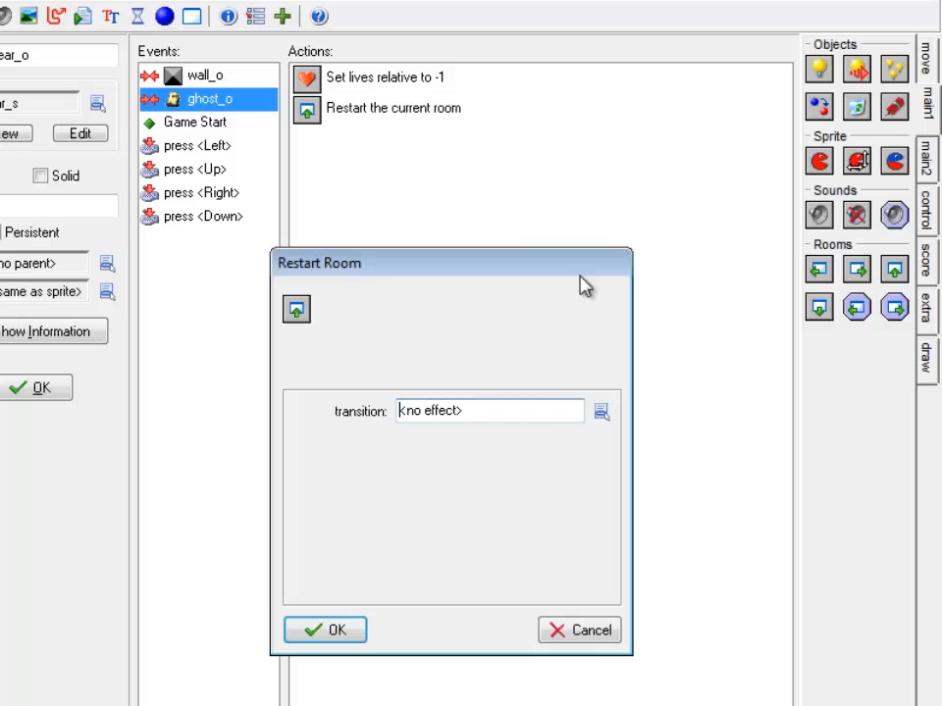
pyautogui.click(600, 412)
pyautogui.click(687, 705)
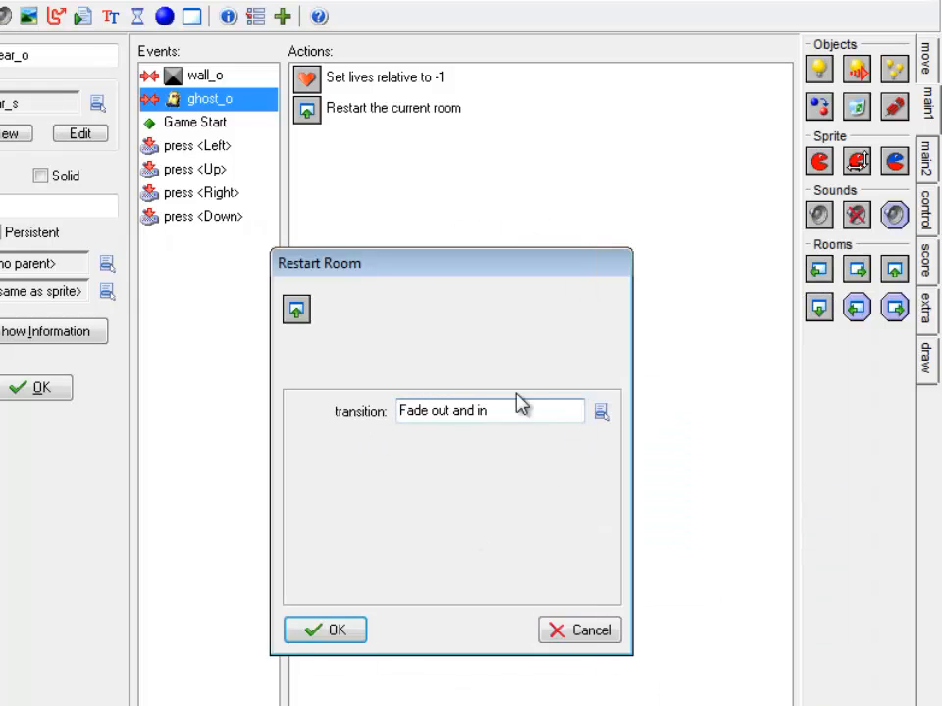
pyautogui.click(309, 623)
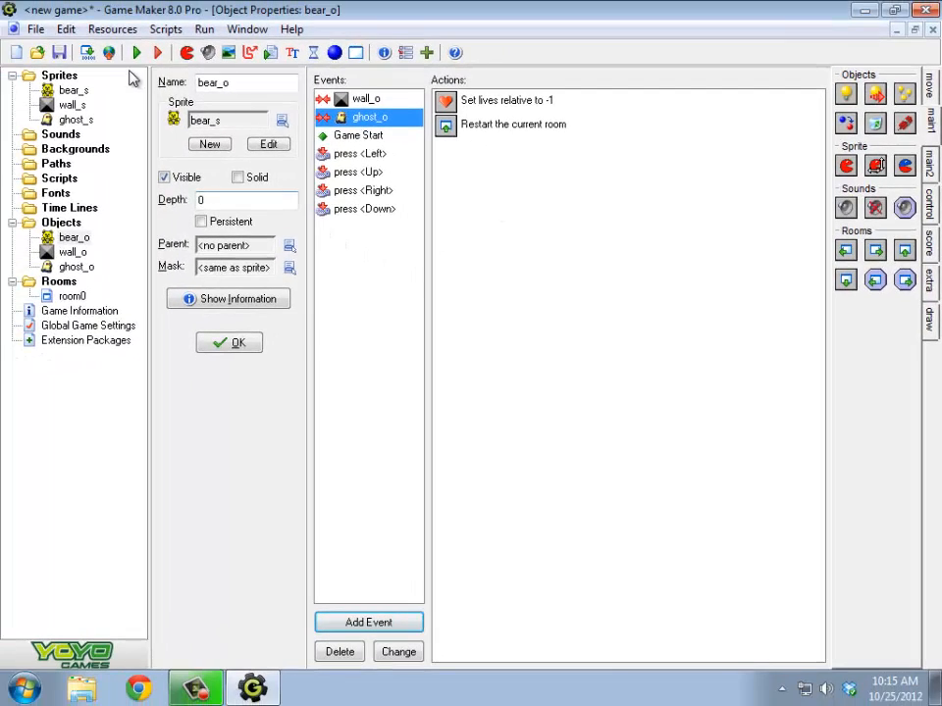
# Run the game, move the bear left into the ghost several times to test losing lives, and close the game
pyautogui.click(137, 55)
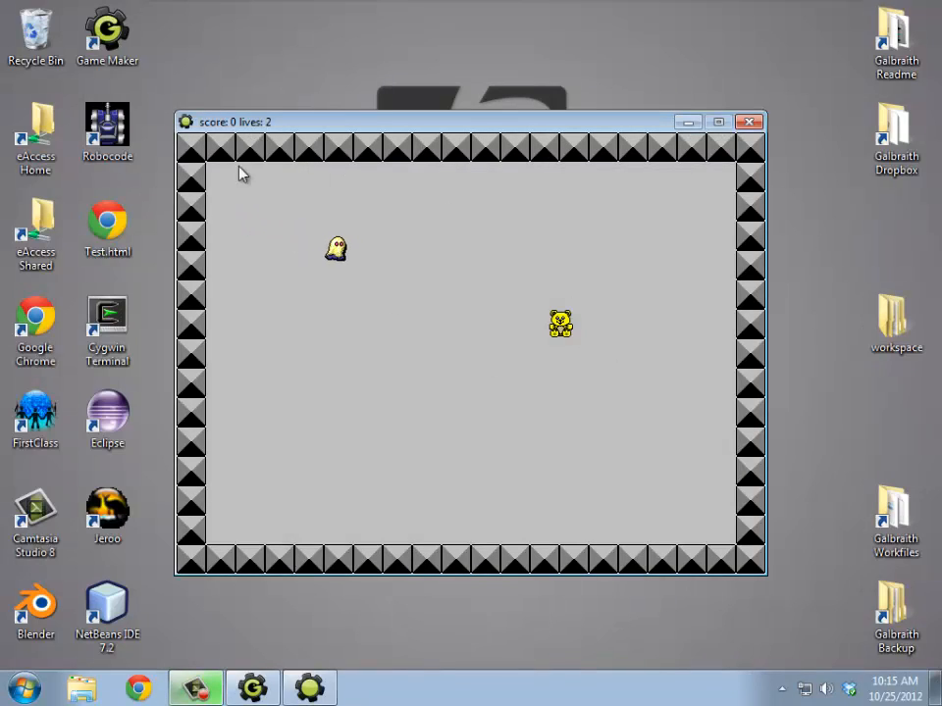
pyautogui.press('Left')
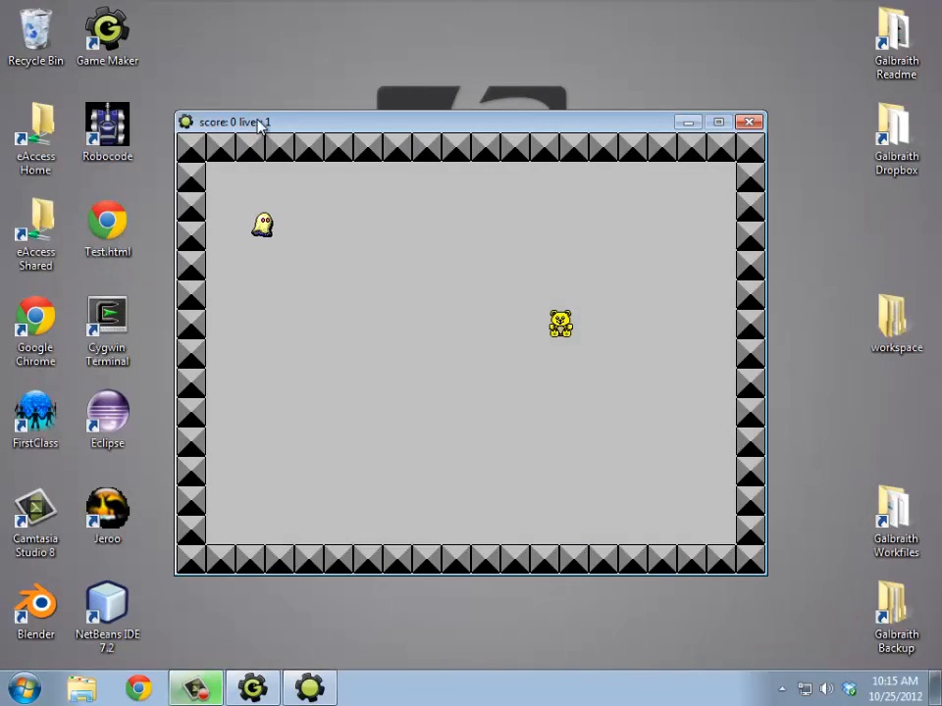
pyautogui.press('Left')
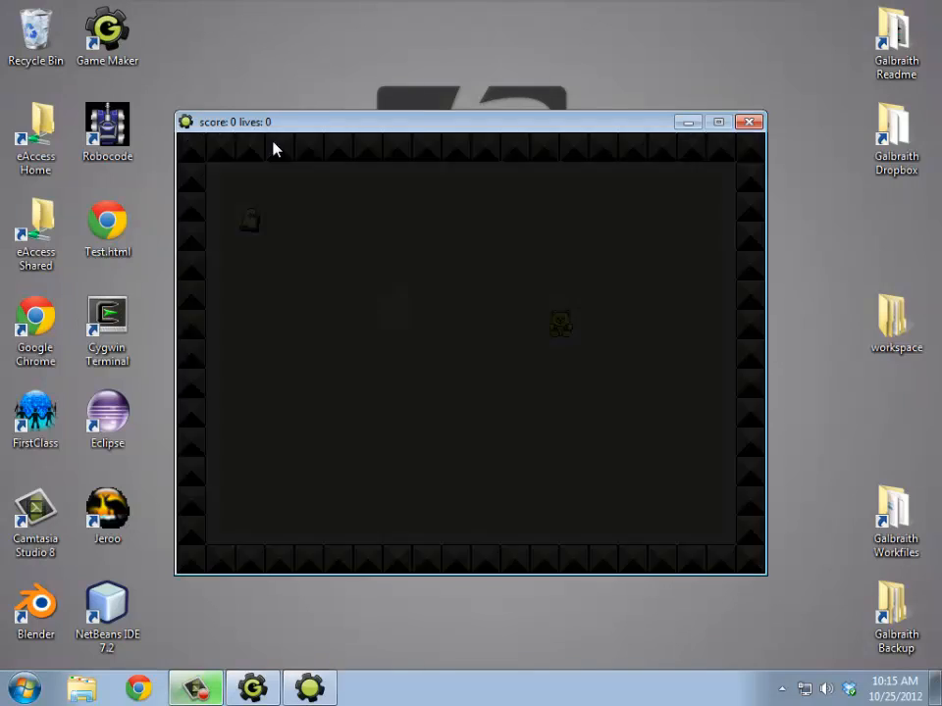
pyautogui.press('Left')
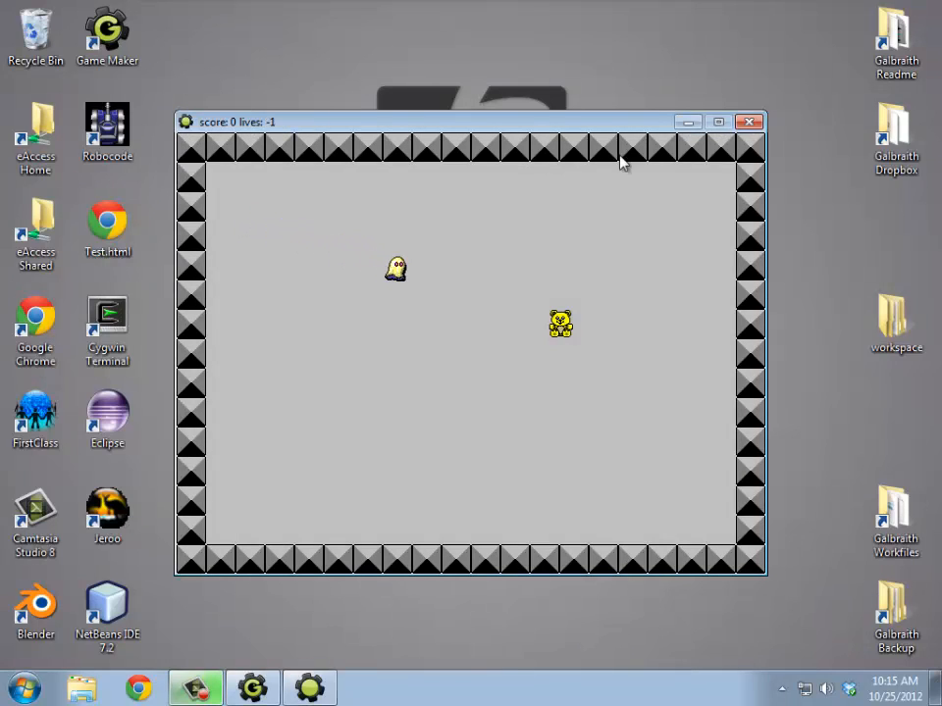
pyautogui.click(749, 122)
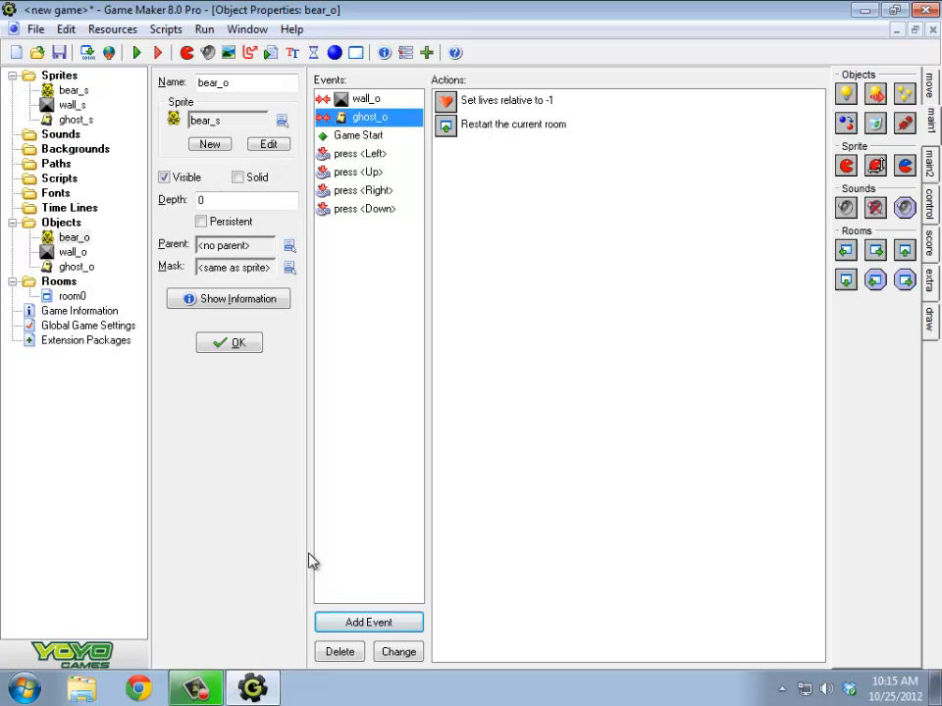
# Add a No More Lives event to bear_o with an End Game action
pyautogui.click(396, 626)
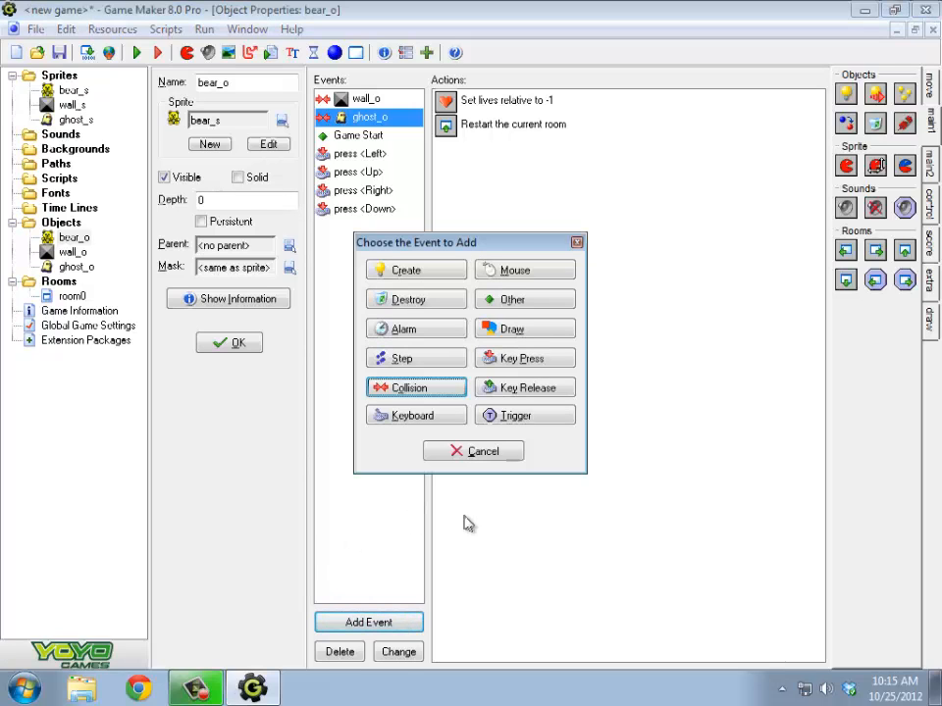
pyautogui.click(523, 307)
pyautogui.click(628, 485)
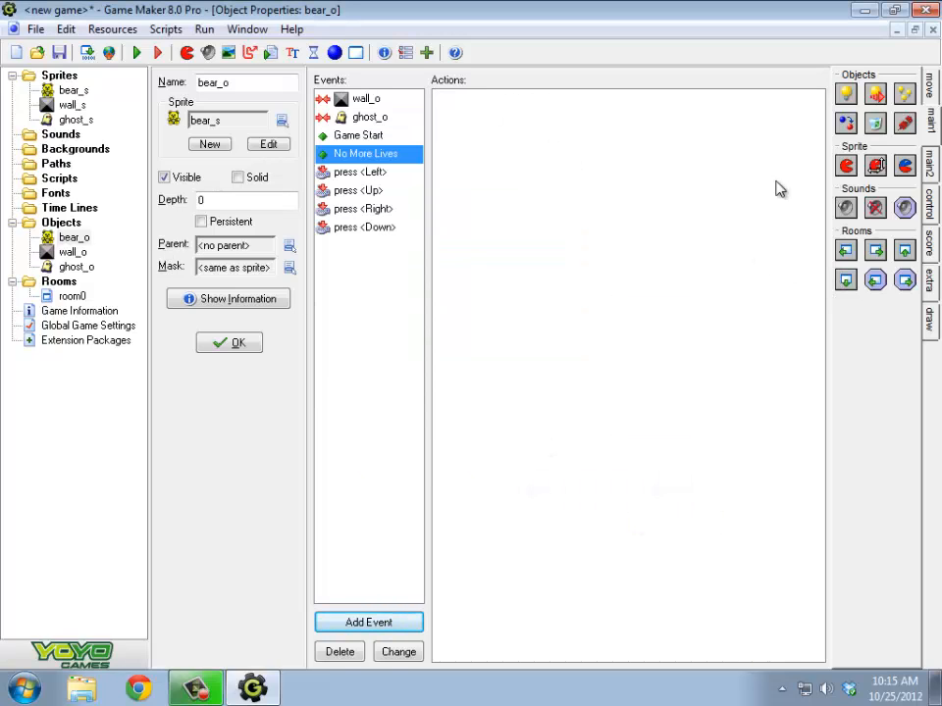
pyautogui.click(928, 162)
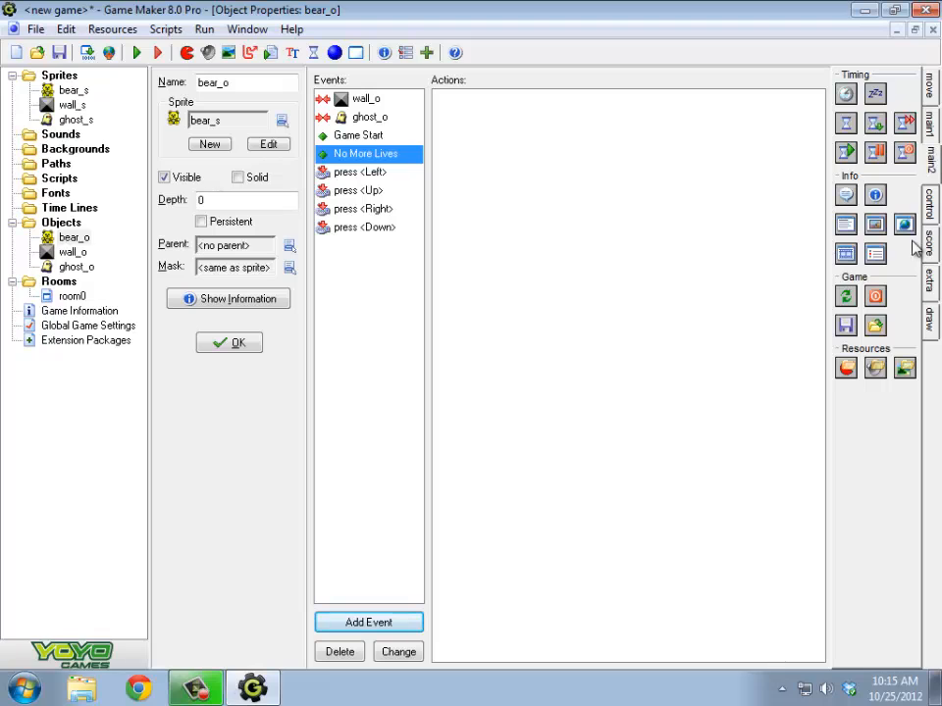
pyautogui.moveTo(877, 300); pyautogui.dragTo(665, 607)
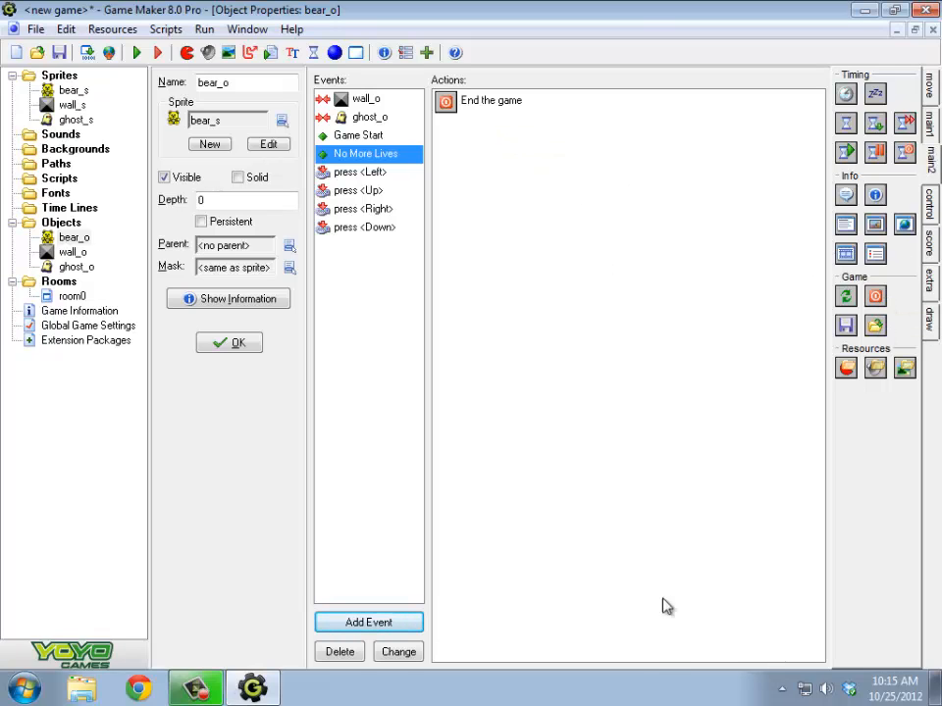
# Run the game and steer the bear left into the ghost until all lives are used, and select the End Game action
pyautogui.click(137, 53)
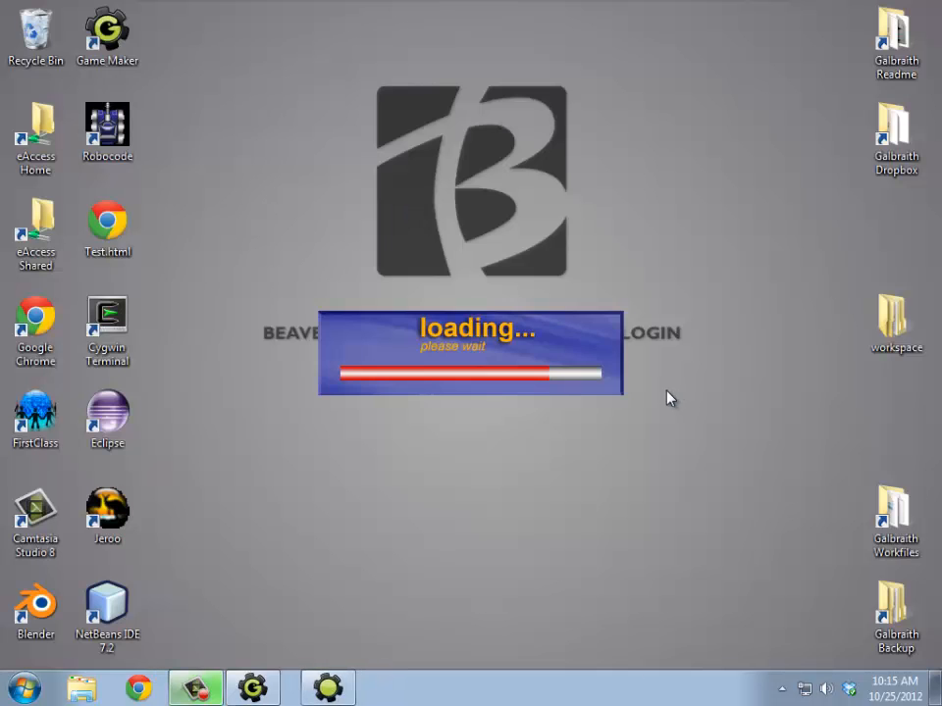
pyautogui.press('Left')
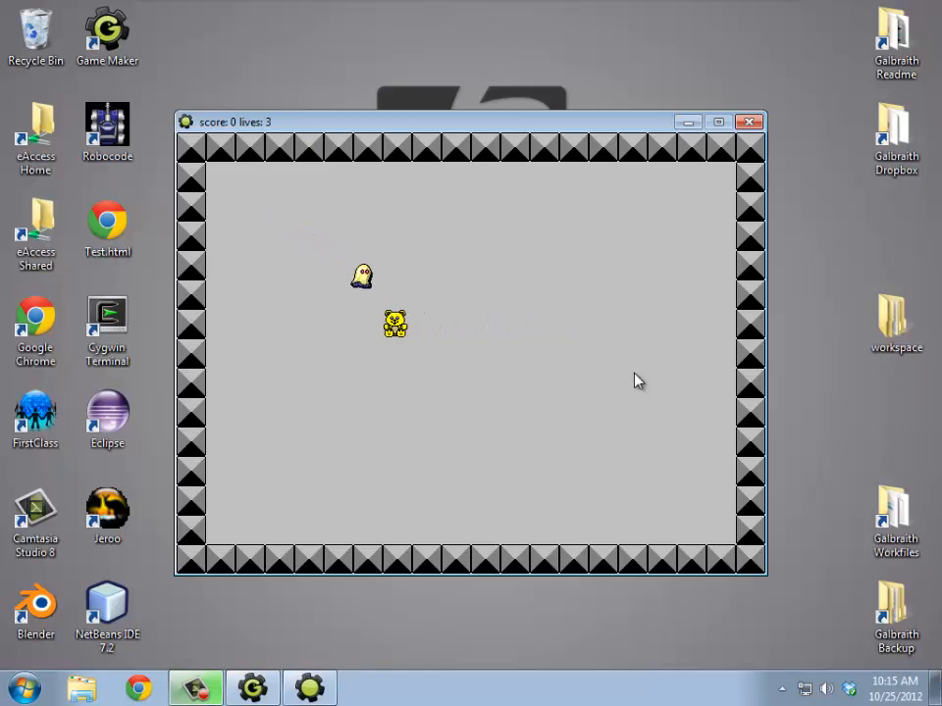
pyautogui.press('Left')
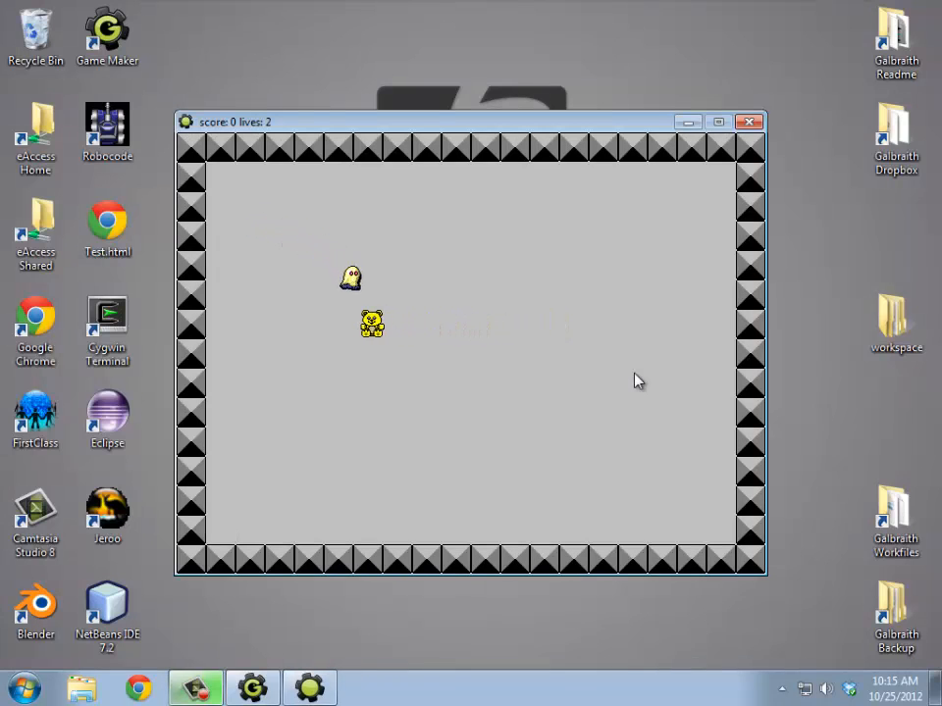
pyautogui.press('Left')
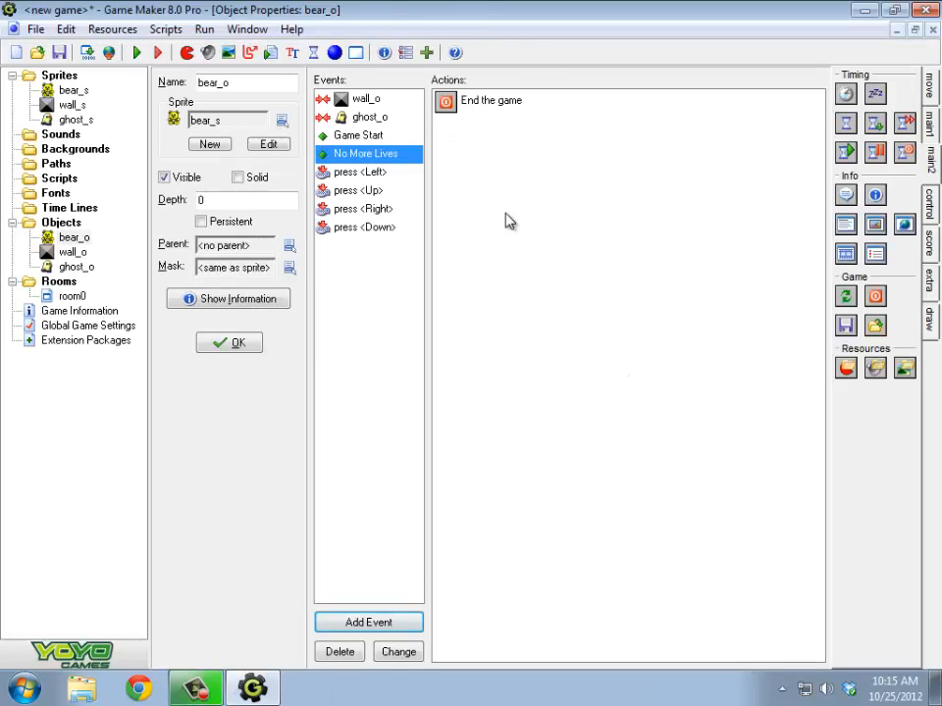
pyautogui.click(525, 103)
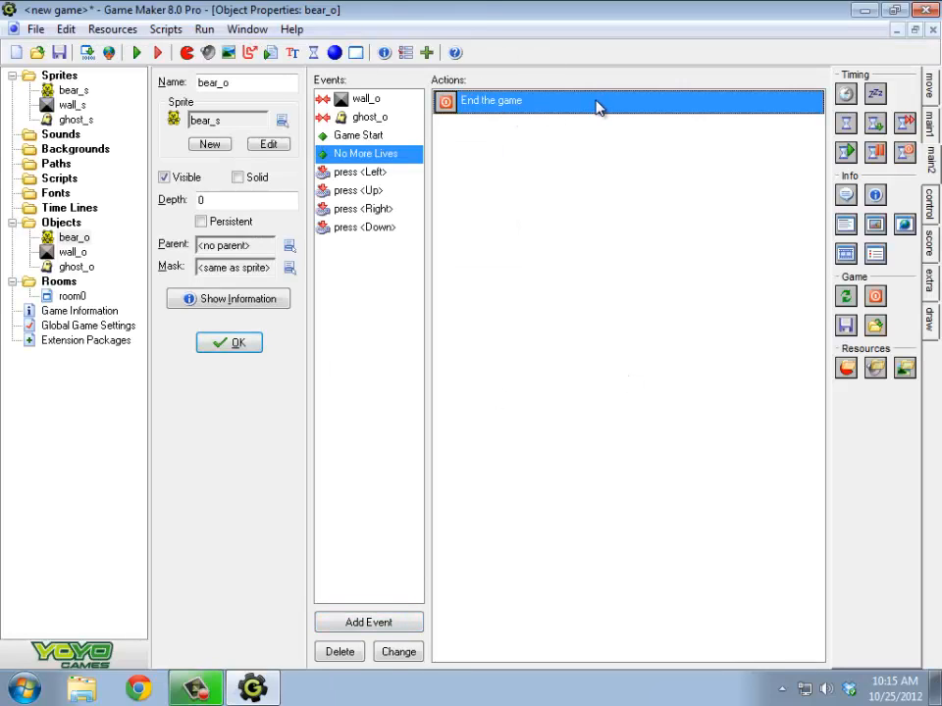